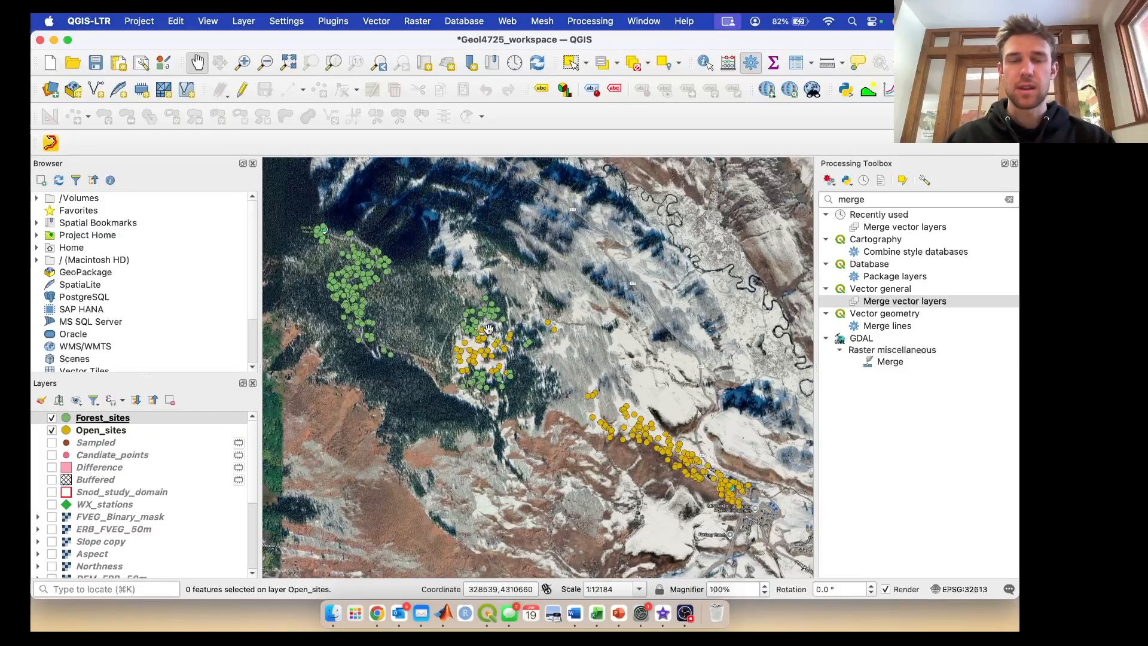
- Examine the site points in the snowy clearing up close, with the ERB_FVEG_50m layer temporarily displayed over the imagery
scroll(488, 329, "up", 3)
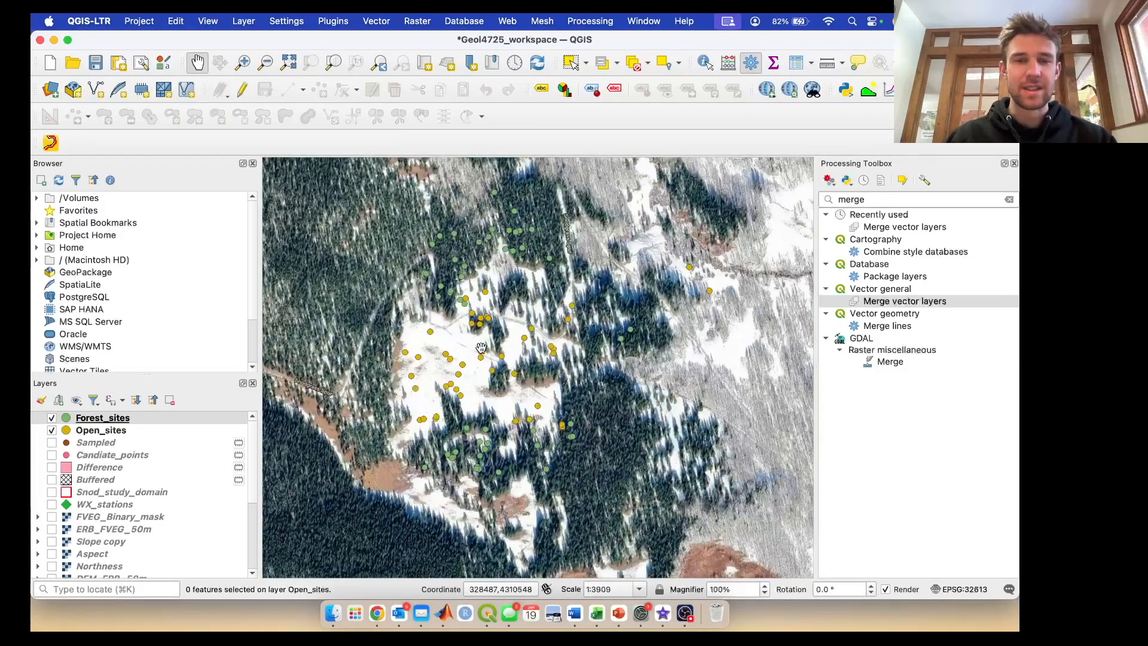
scroll(460, 377, "up", 1)
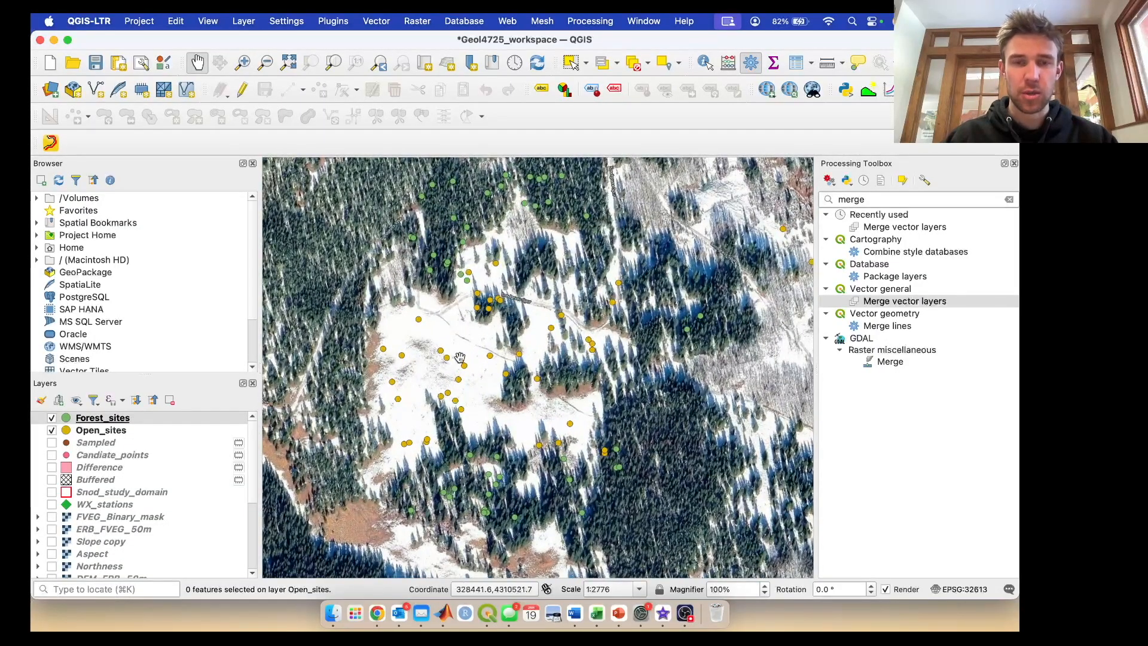
left_click_drag(461, 322, 489, 335)
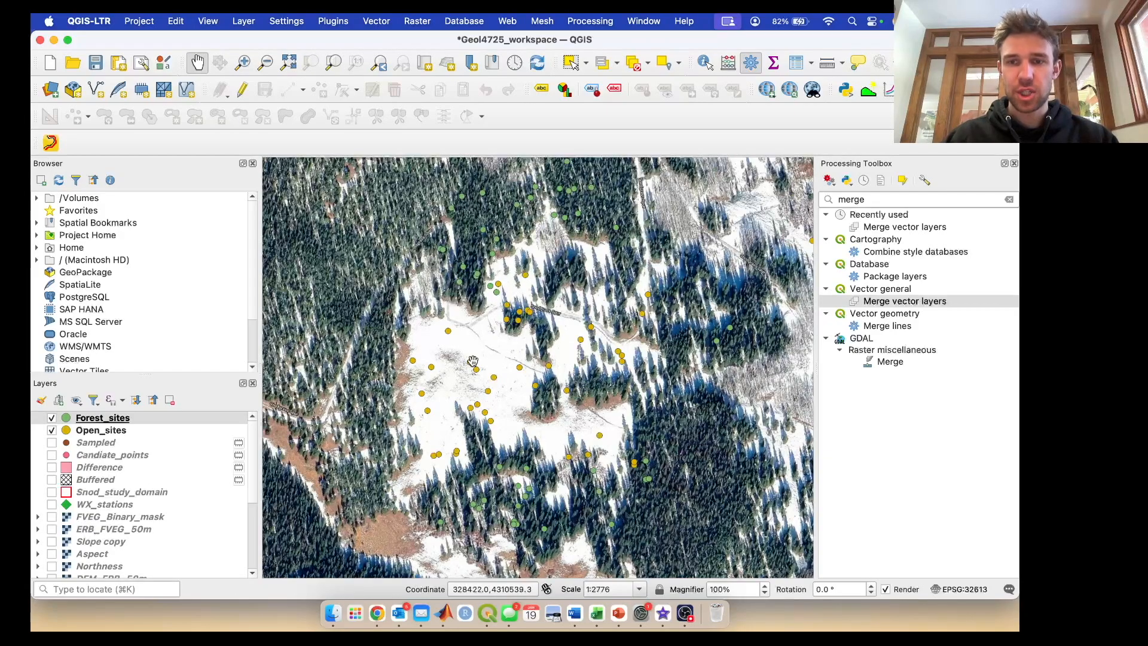
scroll(457, 382, "up", 2)
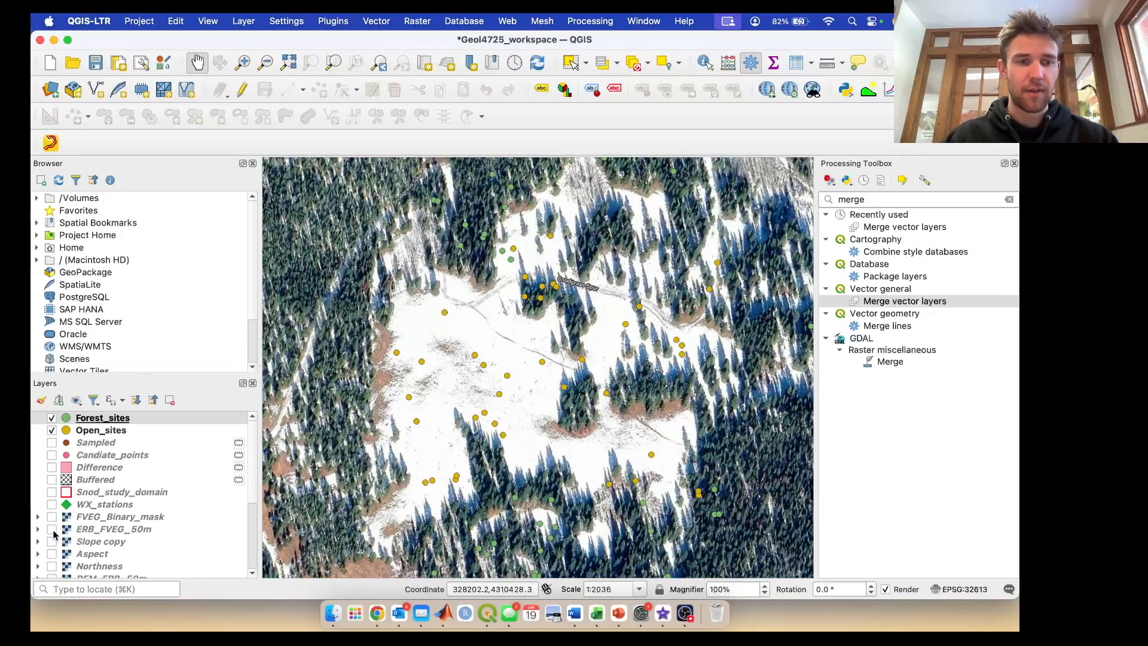
left_click(52, 529)
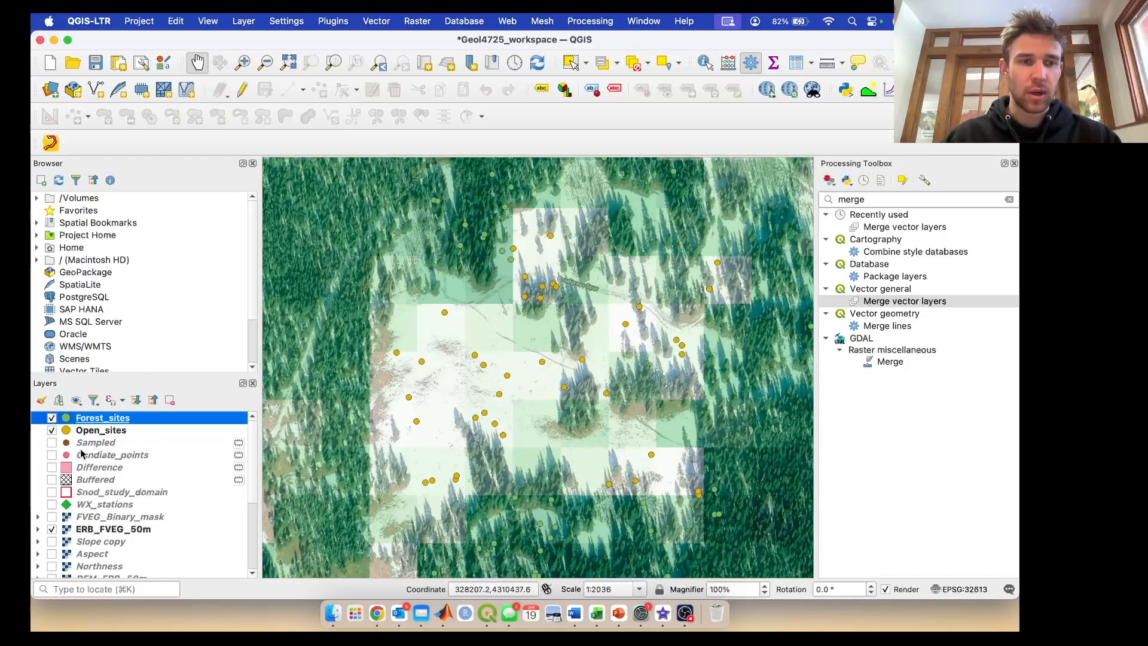
left_click(52, 530)
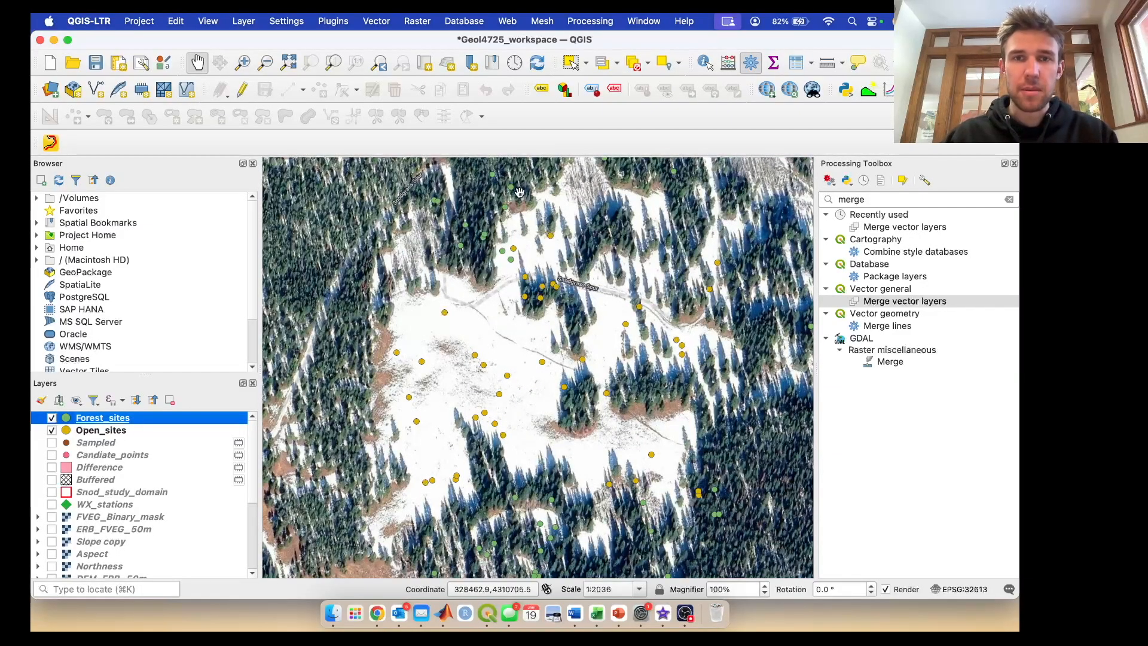
- Select five Open_sites points spread across the western part of the snow-covered clearing
left_click(586, 63)
left_click(591, 83)
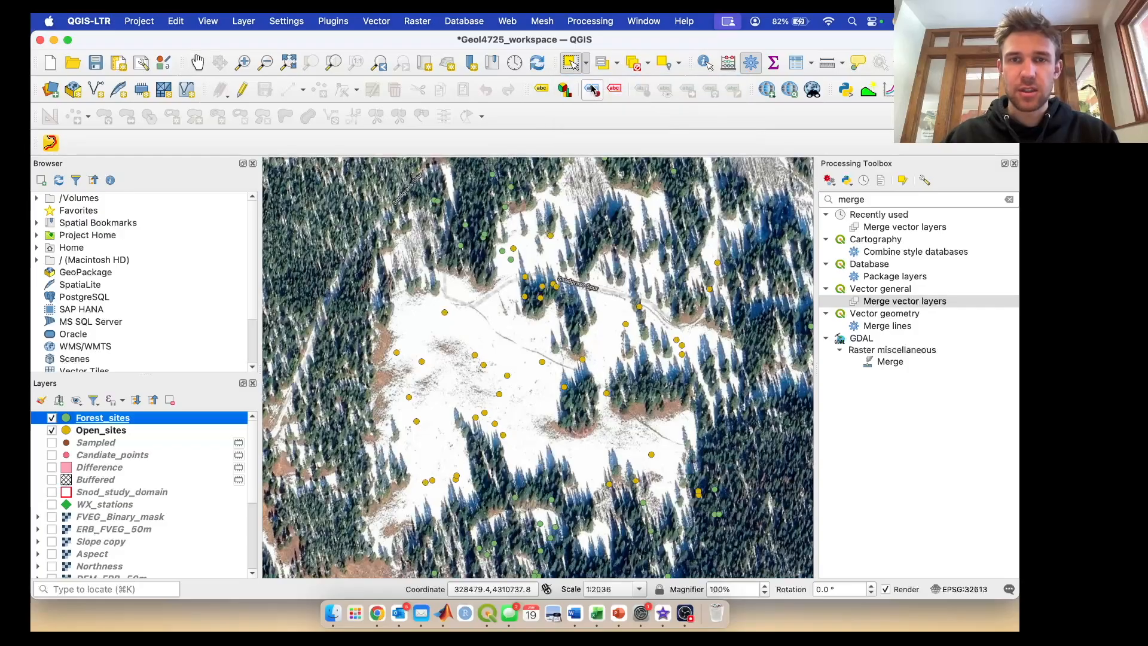
left_click(424, 365)
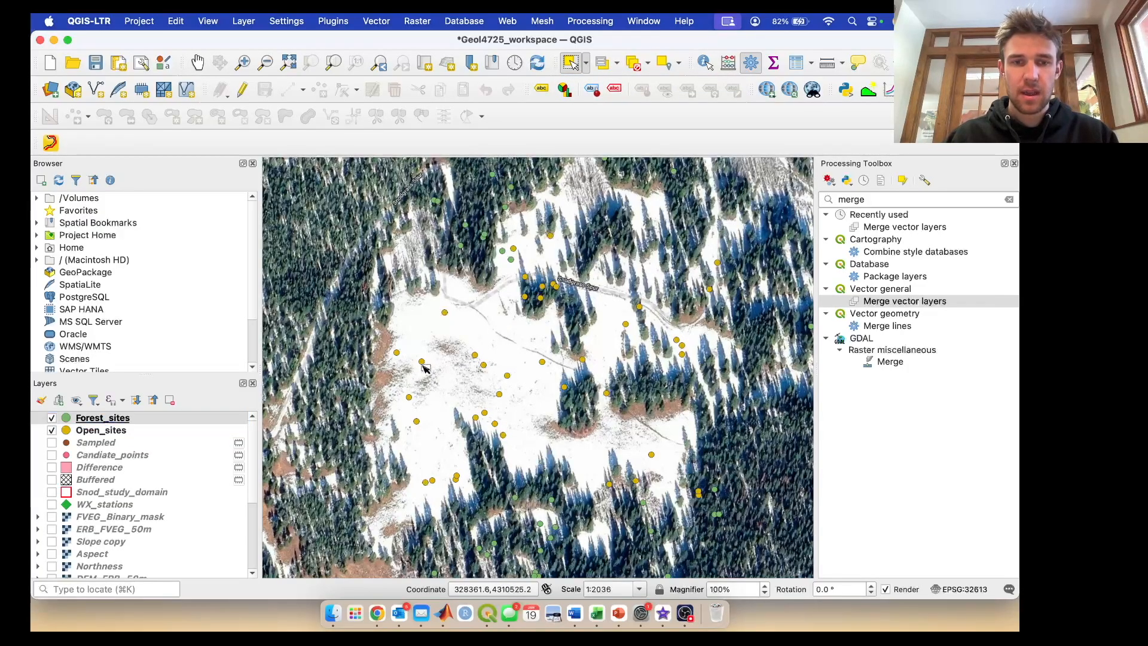
left_click(121, 441)
left_click(119, 431)
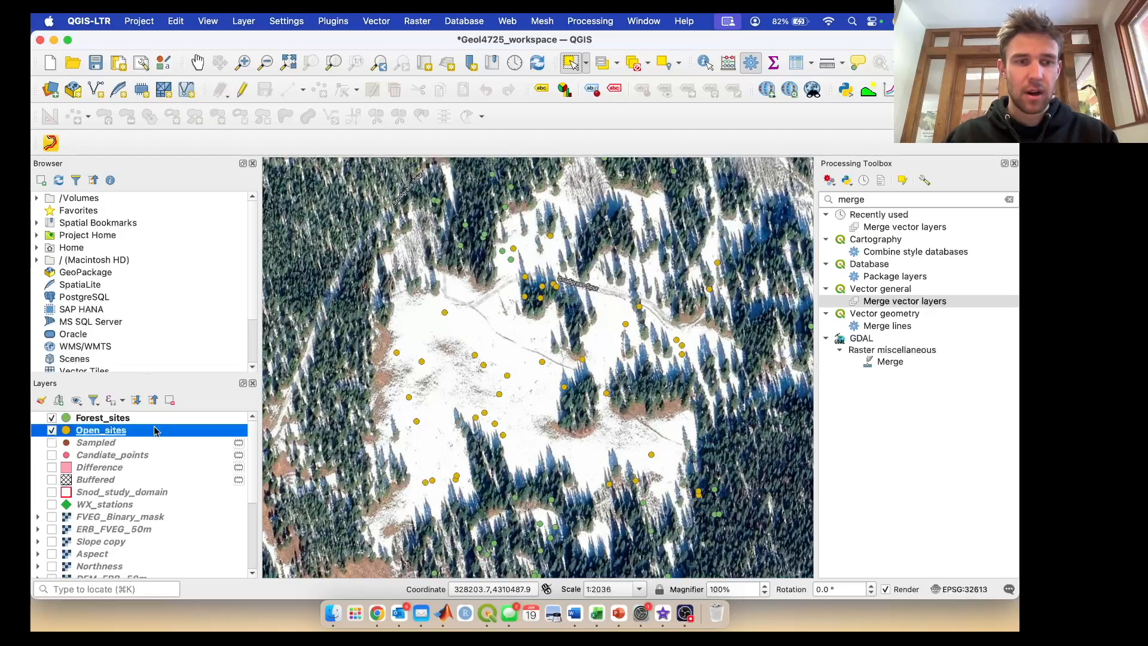
left_click(423, 365)
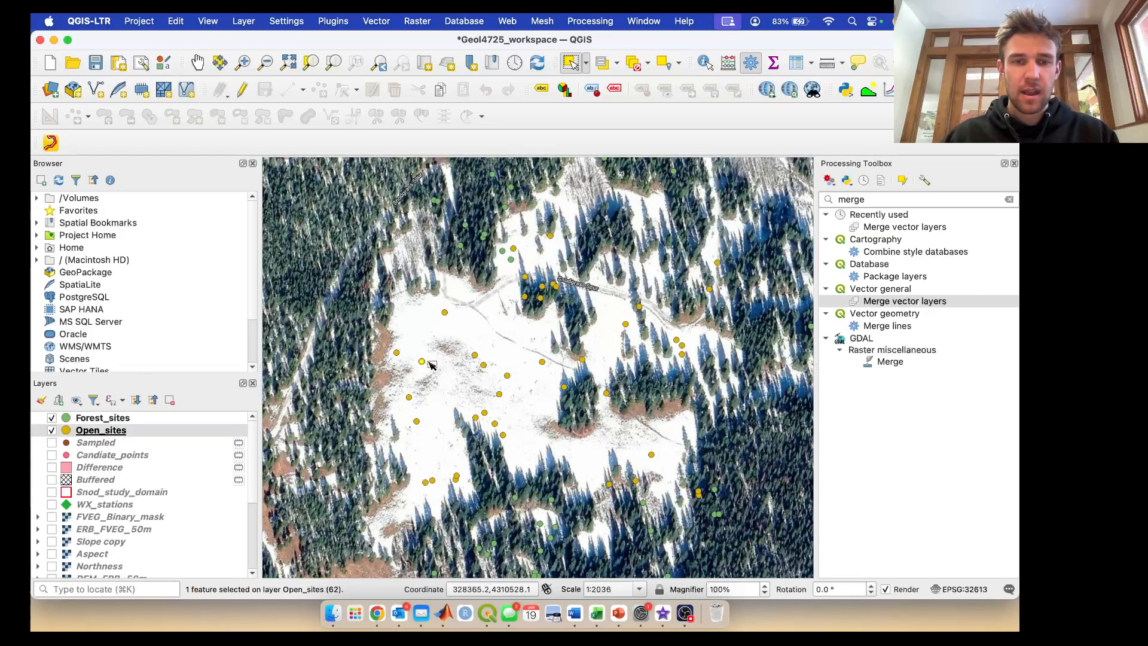
left_click(475, 357, "shift")
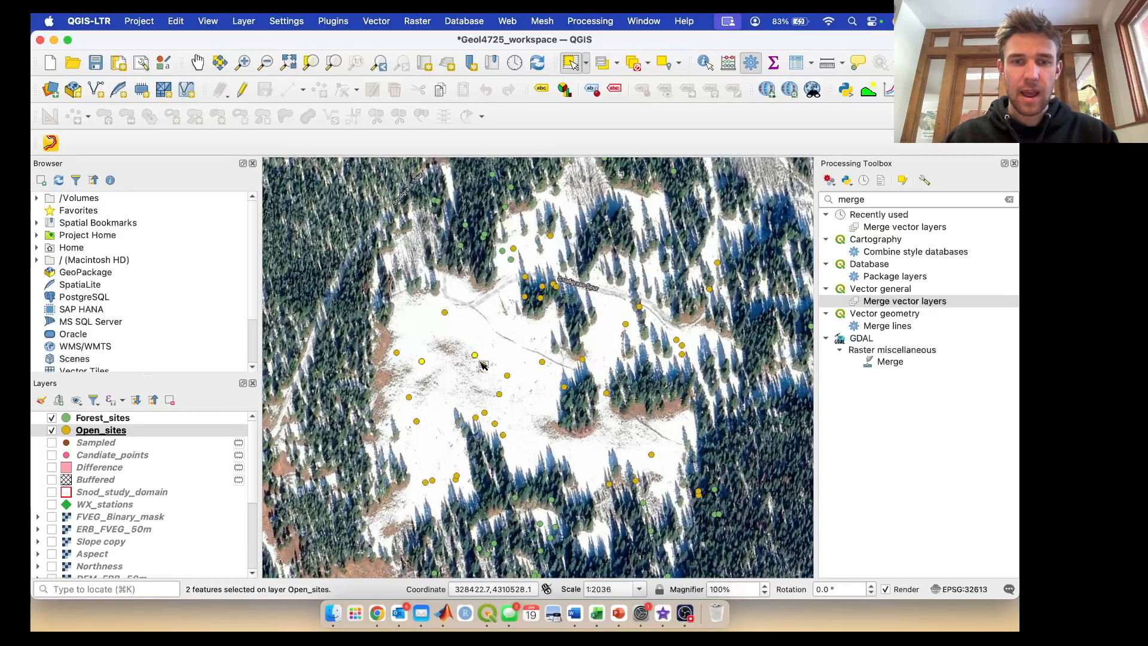
left_click(513, 377, "shift")
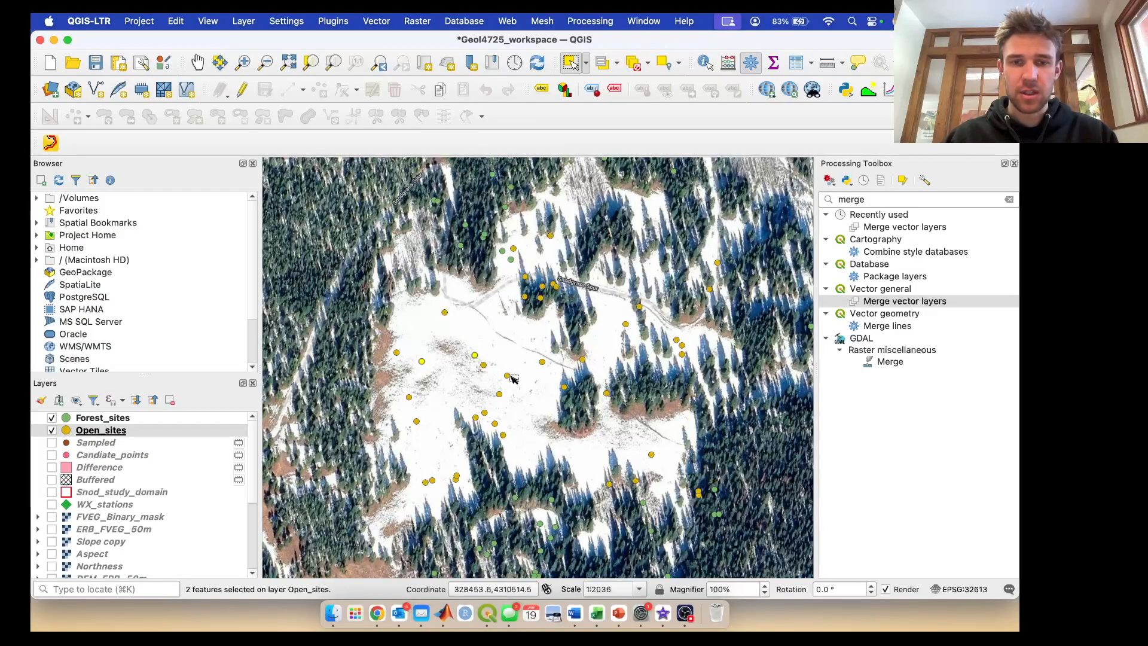
left_click(544, 362, "shift")
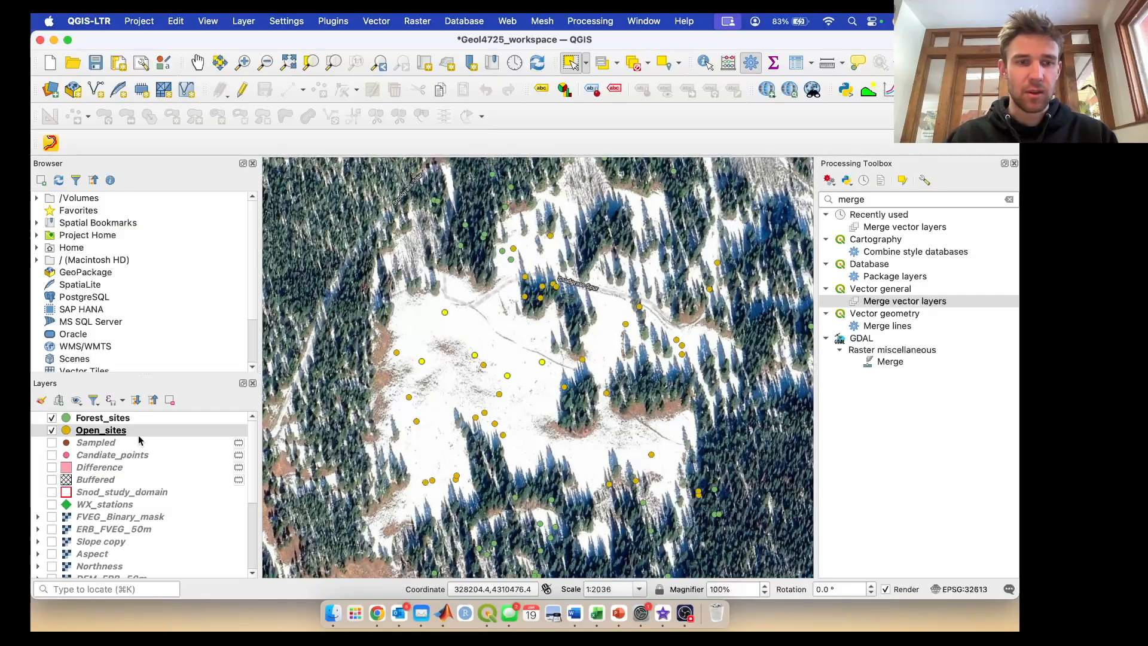
- Export only the selected Open_sites points as a shapefile named Open_final in the Final_sites folder
right_click(130, 432)
mouse_move(195, 372)
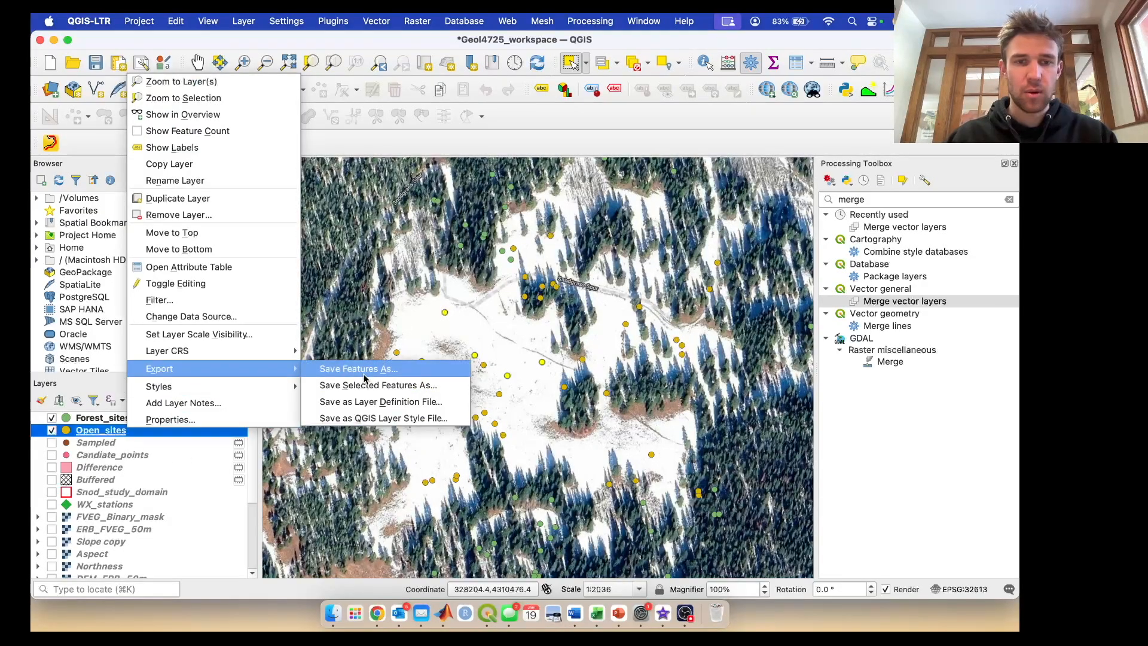
left_click(407, 385)
left_click(732, 169)
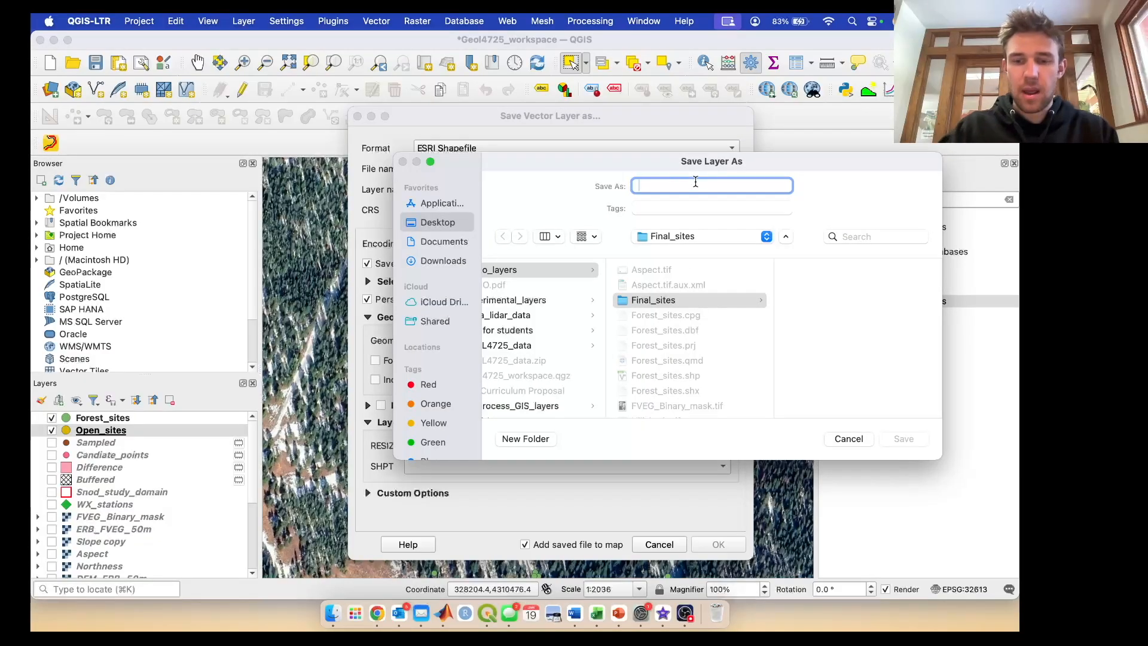
type("Open_final")
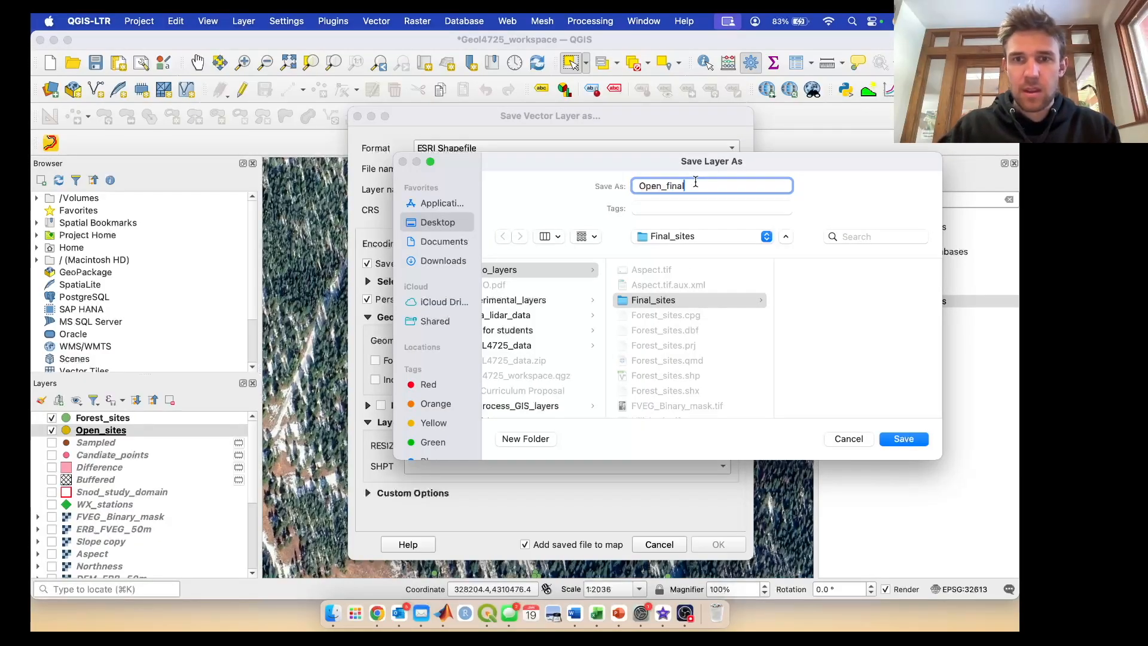
left_click(903, 442)
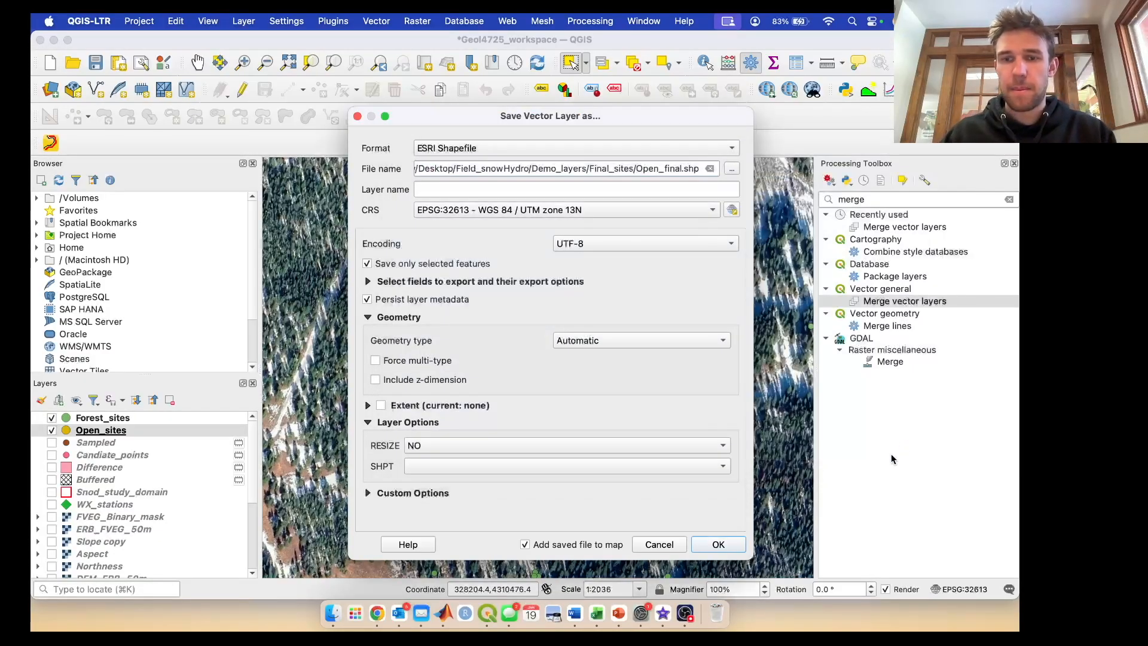
left_click(717, 546)
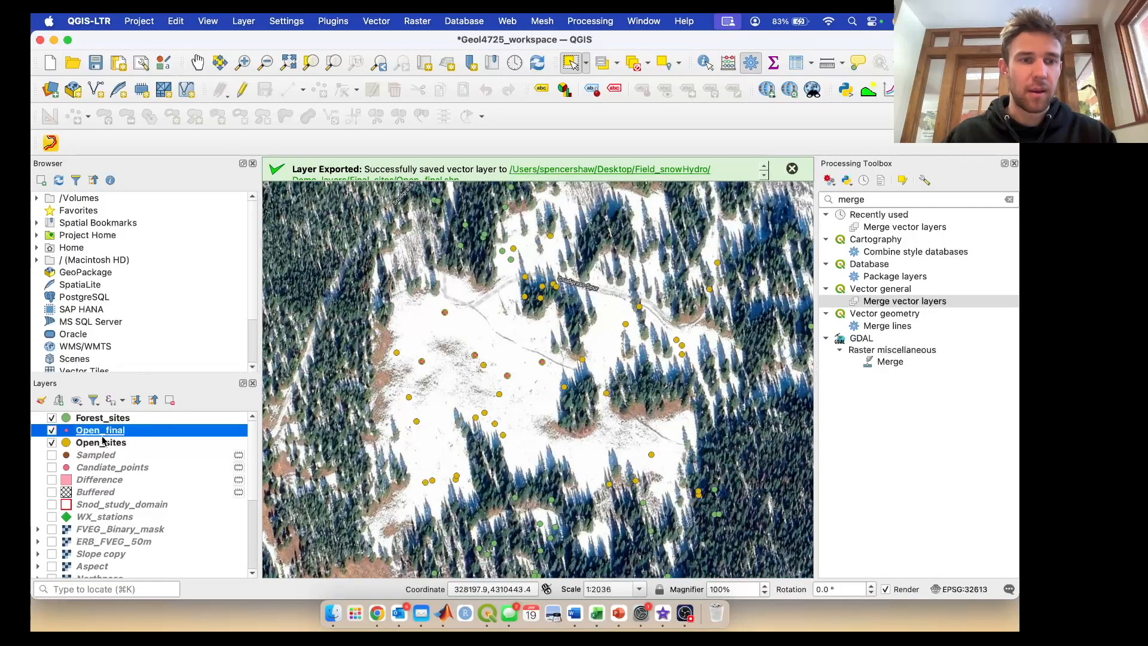
- Select five Forest_sites points in the dense forest just north of the clearing
left_click(102, 421)
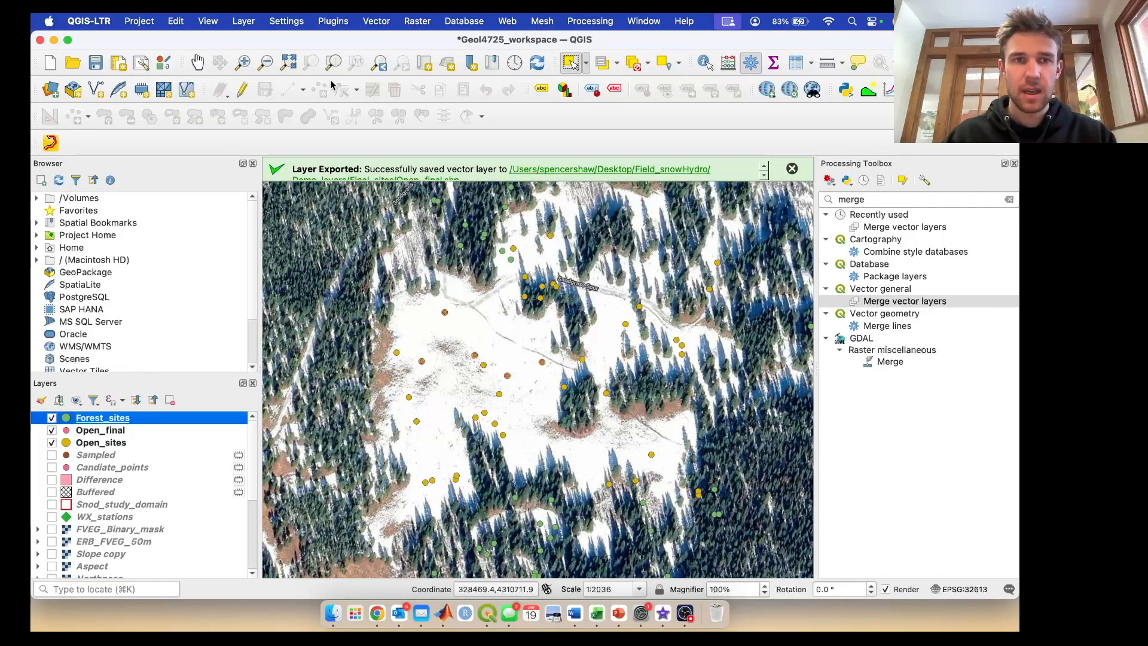
left_click(198, 63)
left_click_drag(462, 285, 454, 459)
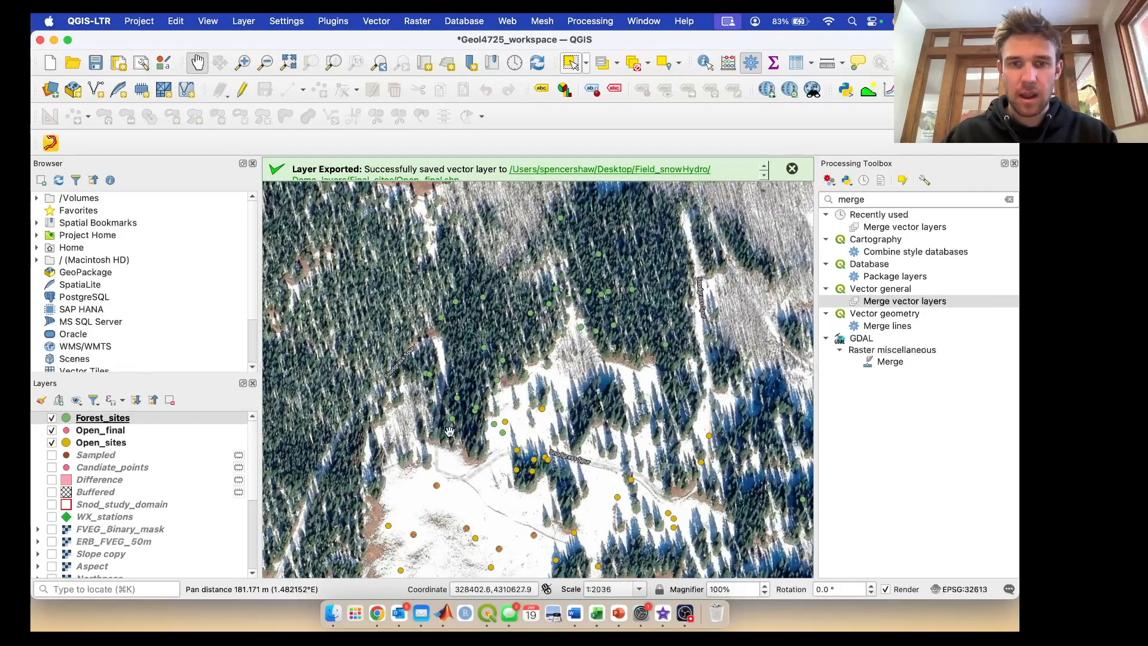
left_click(571, 63)
left_click(484, 297)
left_click(485, 346, "shift")
left_click(503, 361, "shift")
left_click(530, 313, "shift")
left_click(458, 397, "shift")
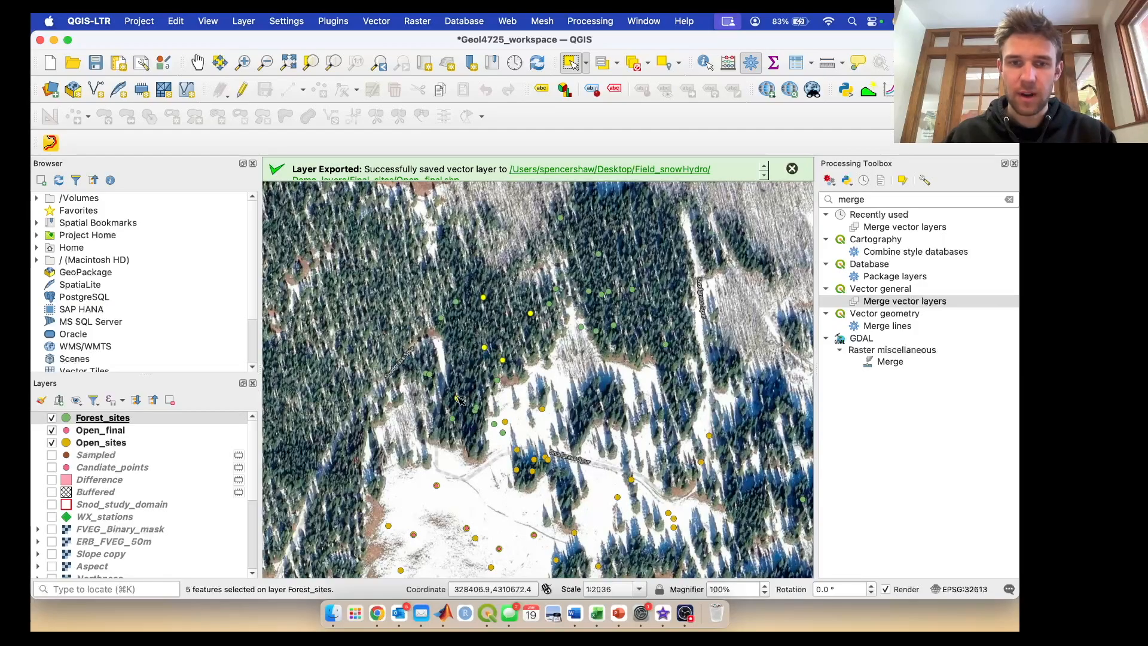
- Export only the selected Forest_sites points as a shapefile named Forest_final in the Final_sites folder
right_click(122, 420)
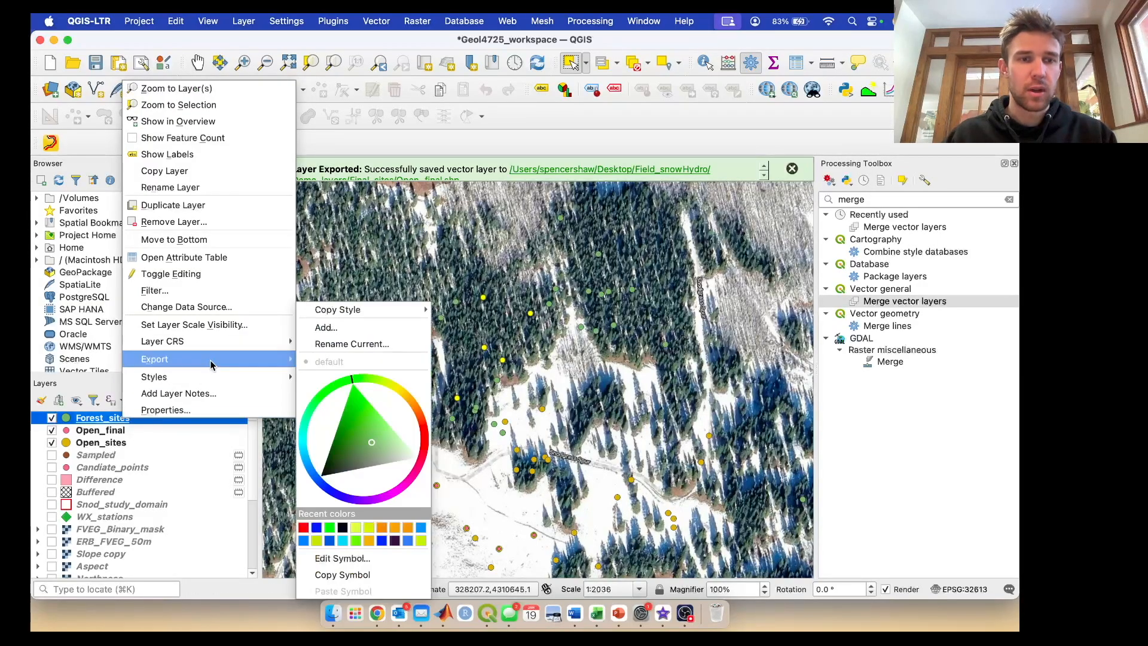
mouse_move(240, 359)
left_click(380, 377)
left_click(734, 168)
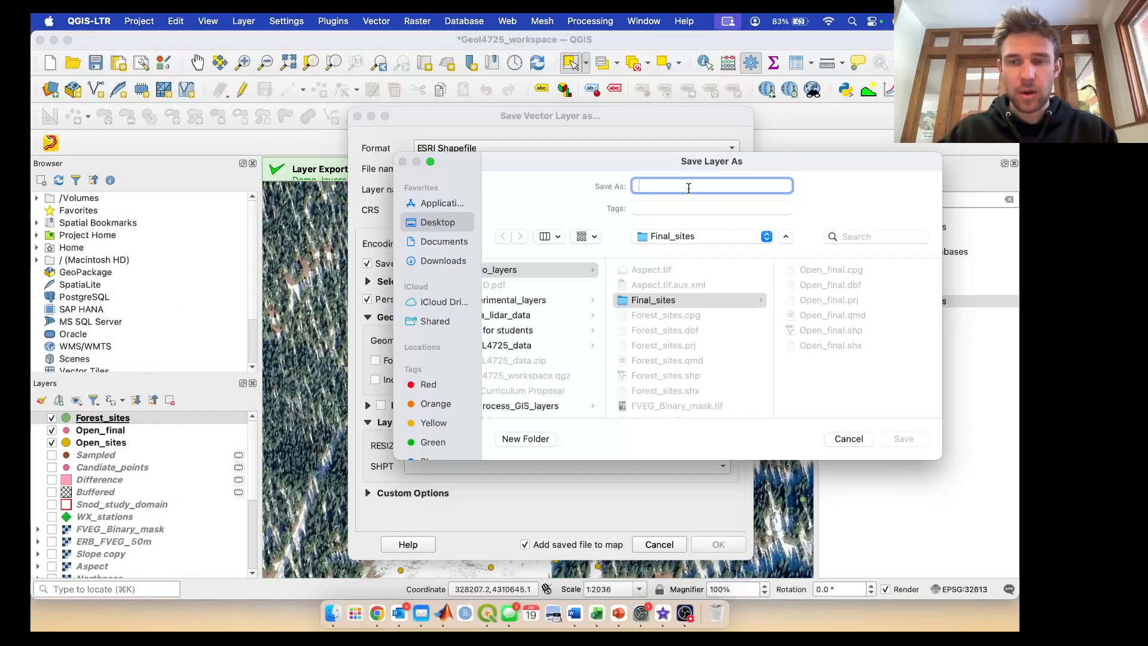
type("Forest_final")
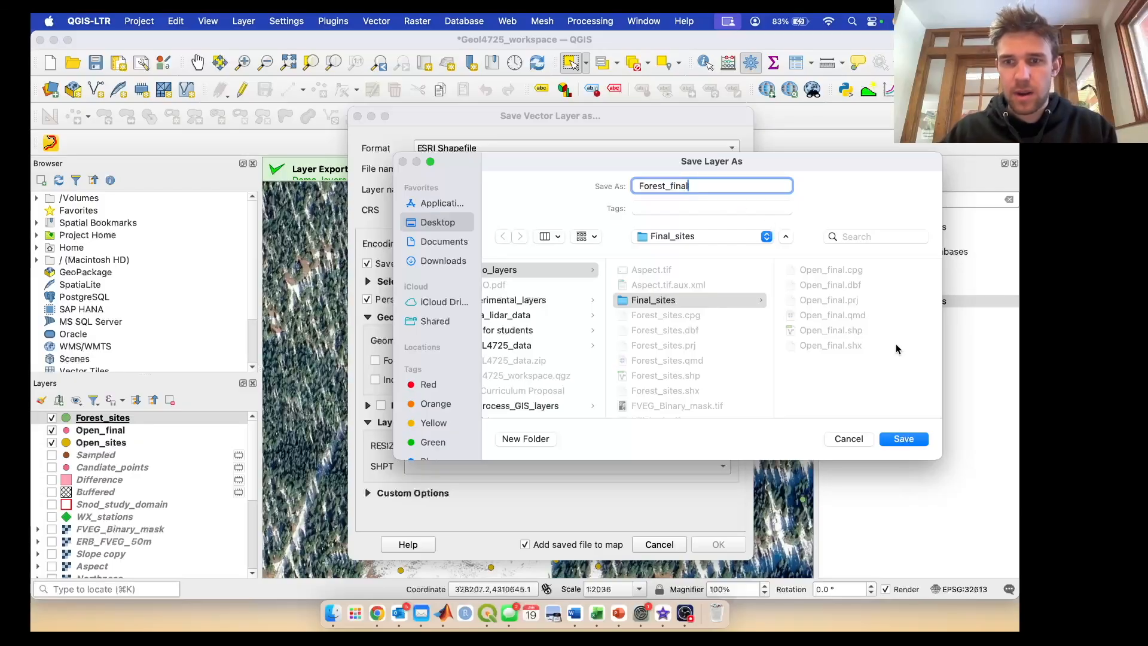
left_click(904, 441)
left_click(720, 546)
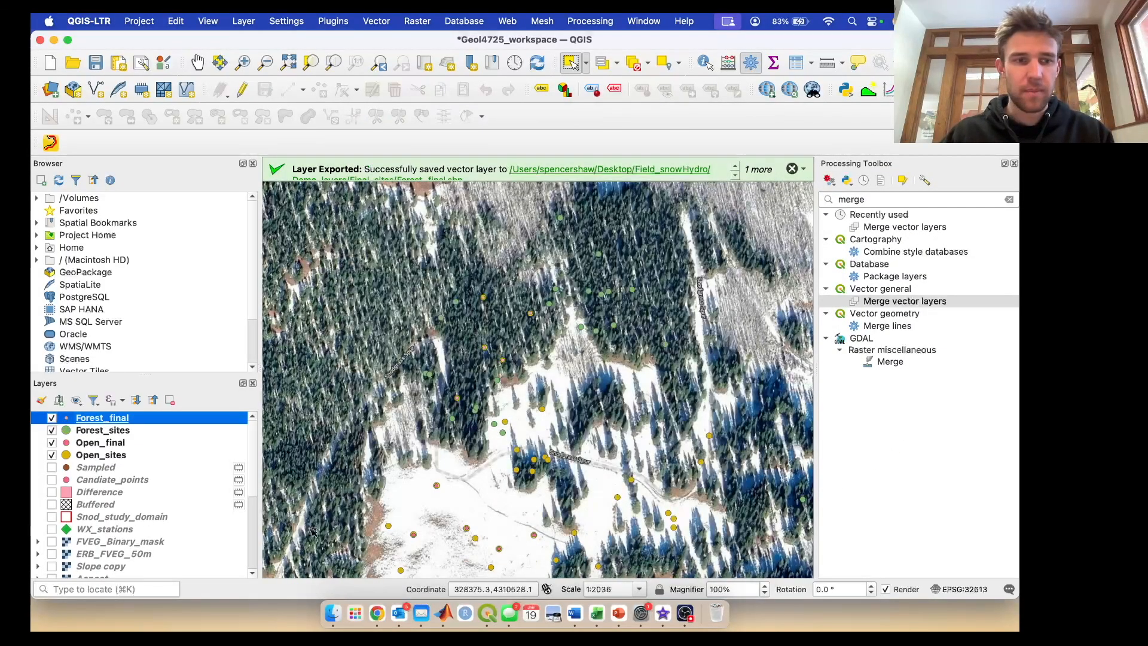
- Hide the Open_sites and Forest_sites layers and place Open_final directly below Forest_final in the layer order
left_click(52, 456)
left_click(52, 430)
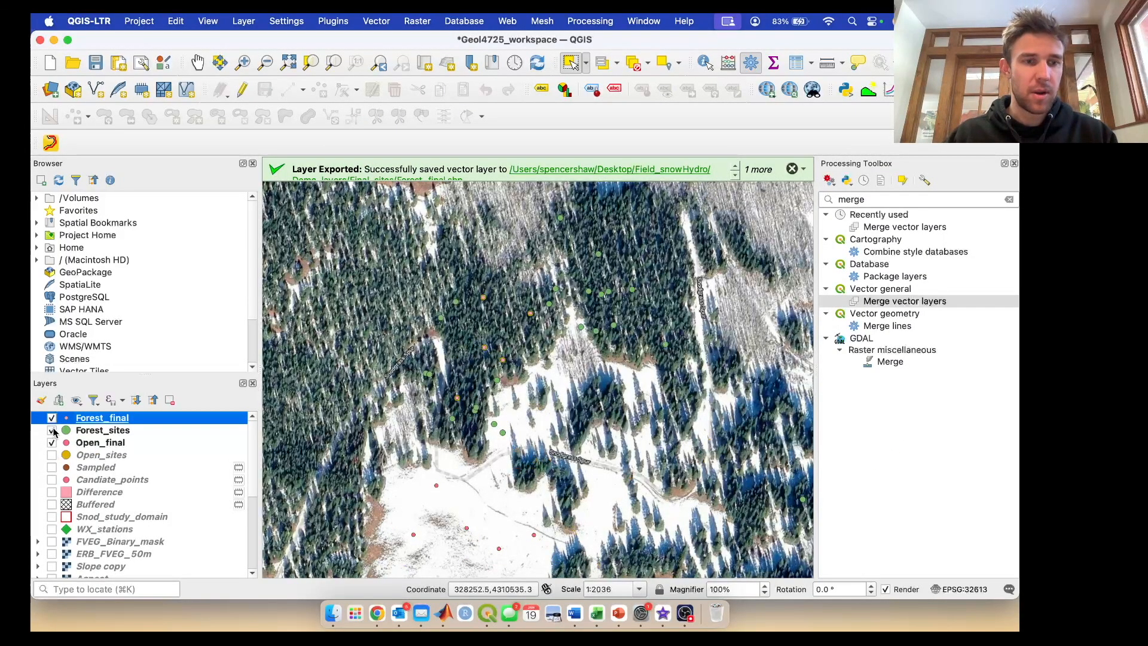
left_click(96, 444)
left_click_drag(95, 444, 98, 425)
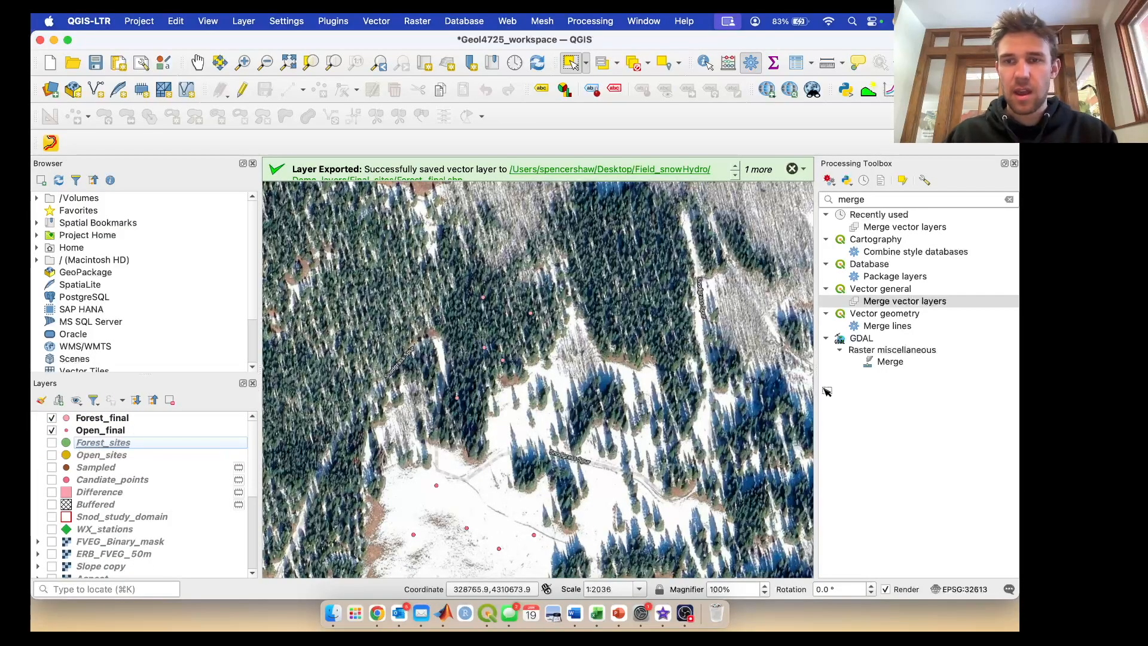
- Find the Merge vector layers tool and choose Forest_final and Open_final as its input layers
left_click(897, 197)
left_click_drag(897, 197, 805, 199)
type("merge")
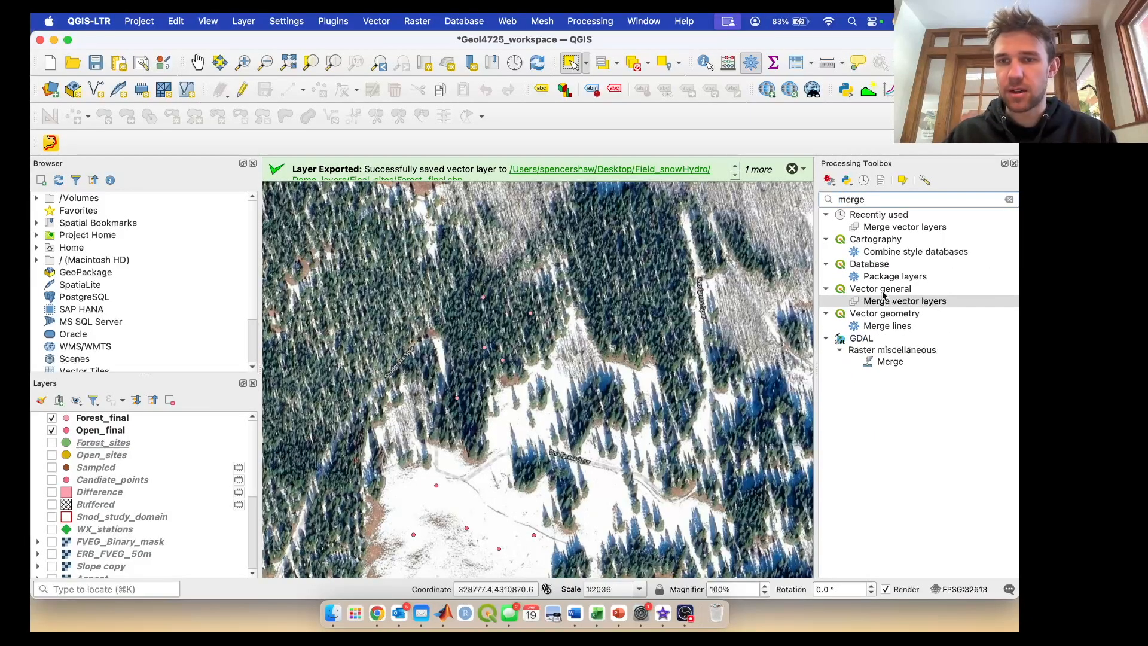
double_click(906, 302)
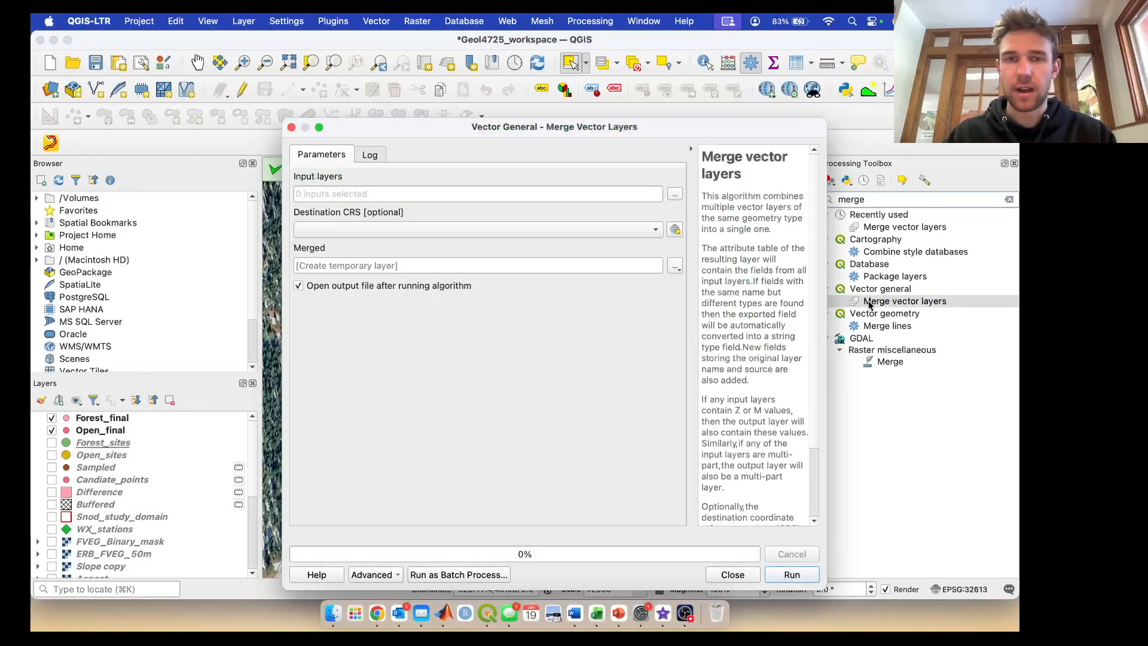
left_click(673, 196)
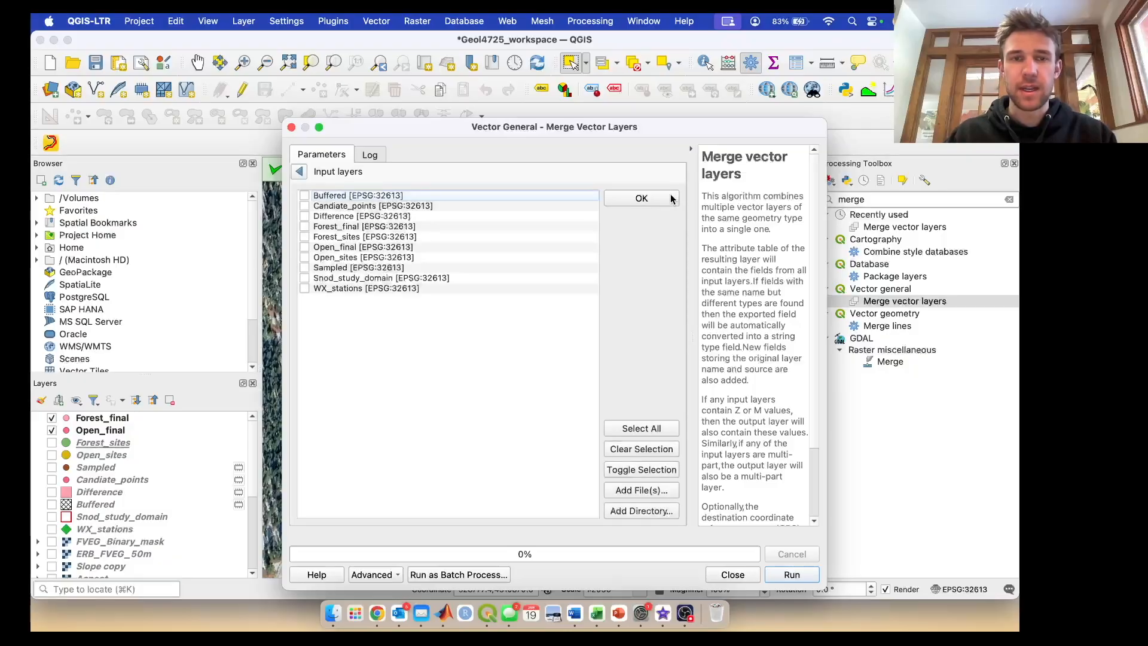
left_click(305, 227)
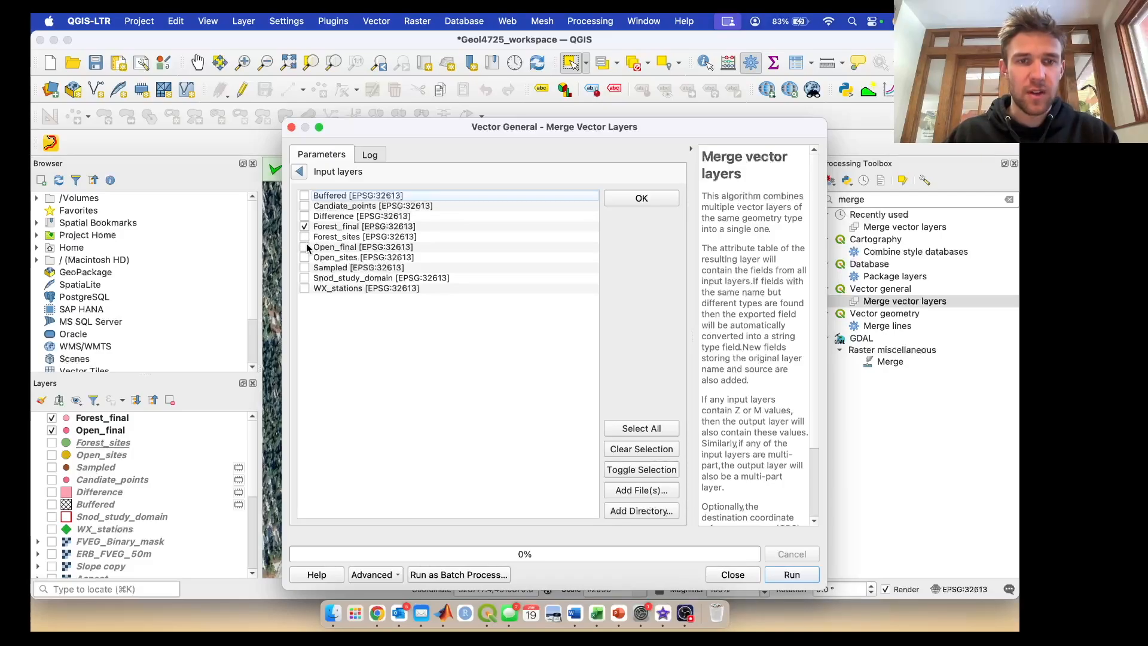
left_click(305, 247)
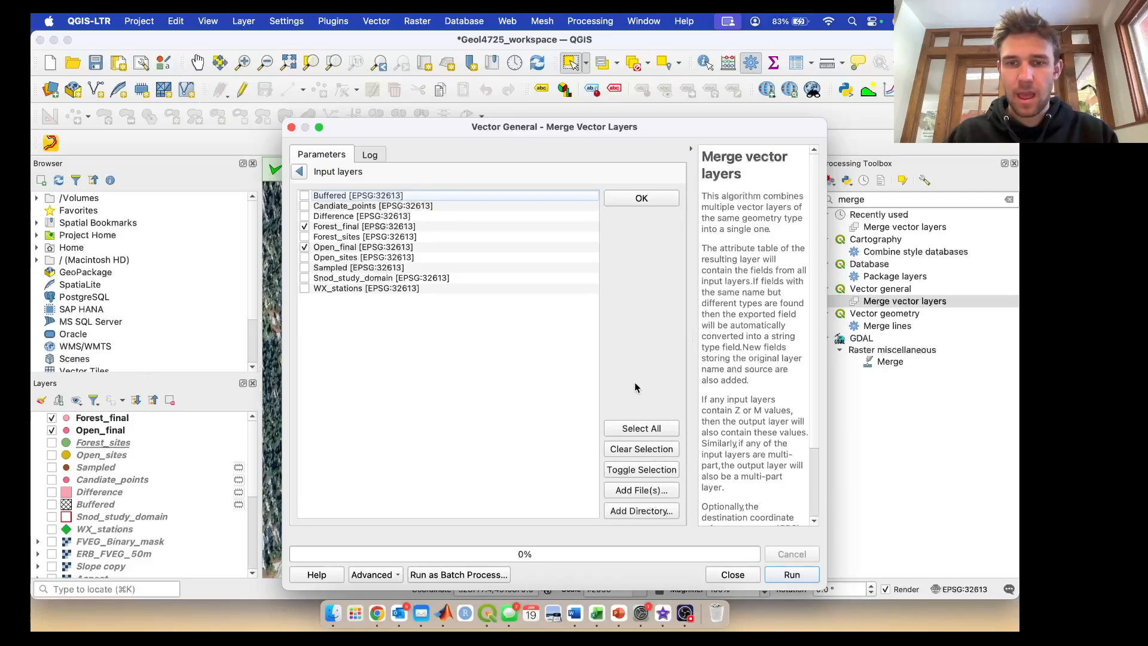
left_click(642, 199)
- Set the destination CRS to the project CRS EPSG:32613 and run the merge into a temporary layer
left_click(591, 231)
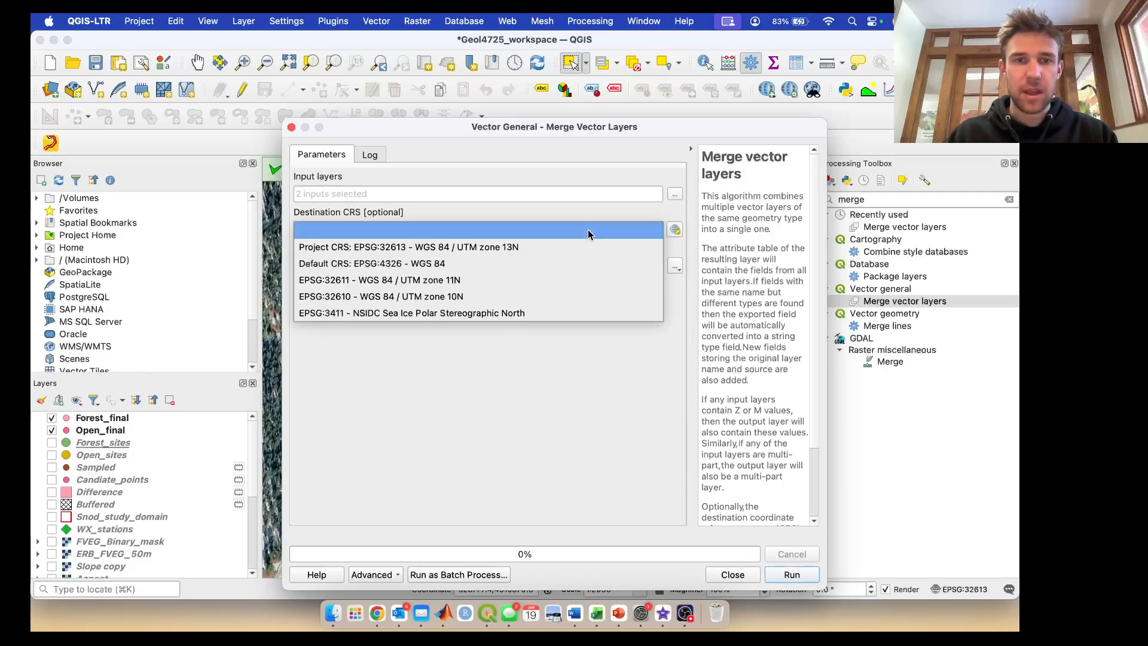
left_click(512, 248)
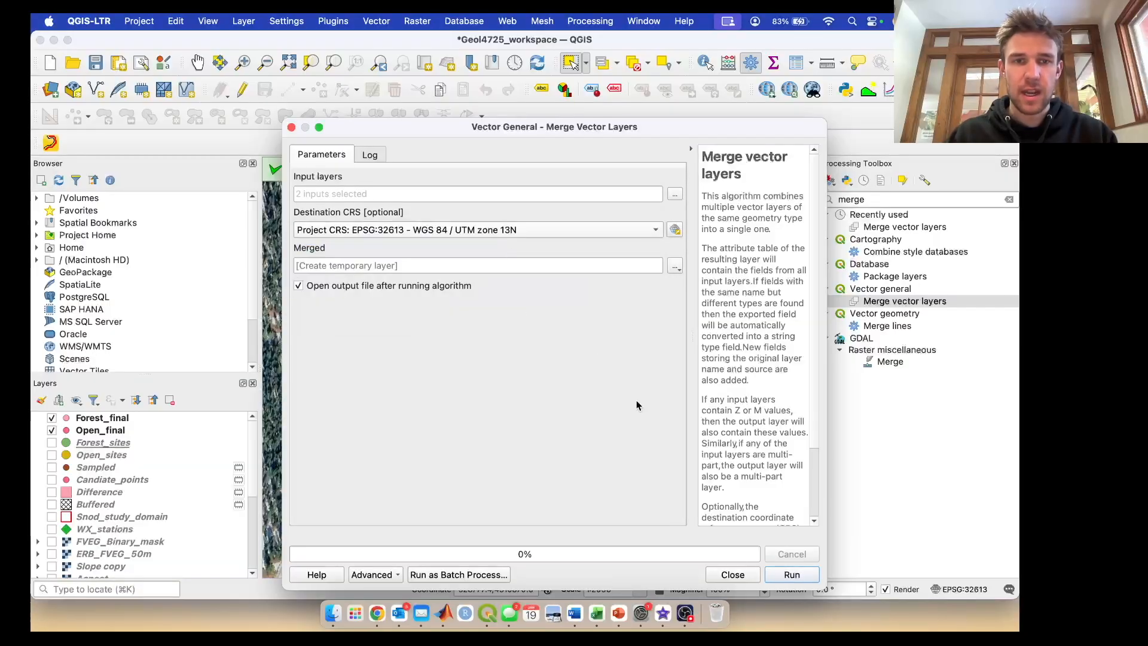
left_click(786, 576)
left_click(711, 578)
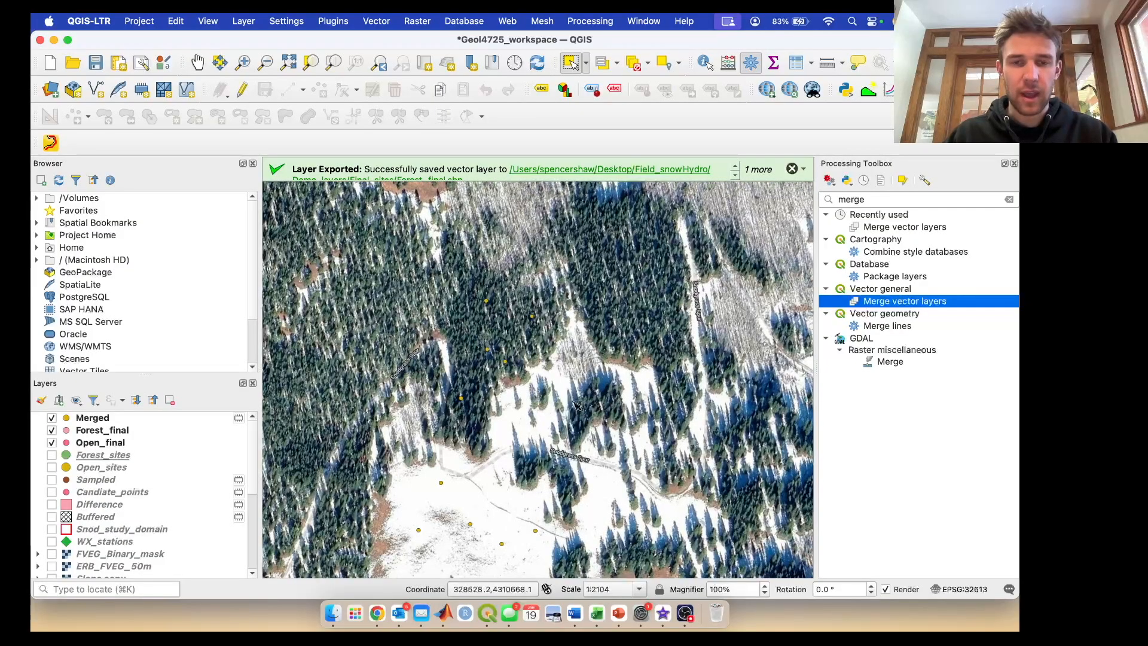
- Open the attribute table of the Merged layer and turn on editing
right_click(91, 423)
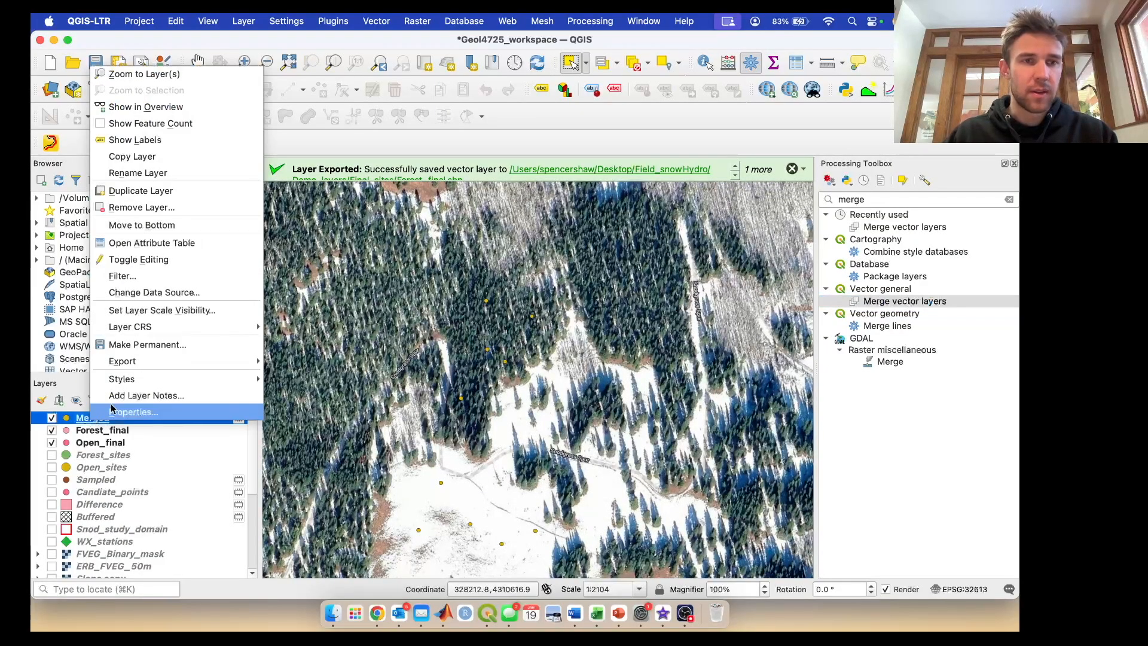
left_click(201, 243)
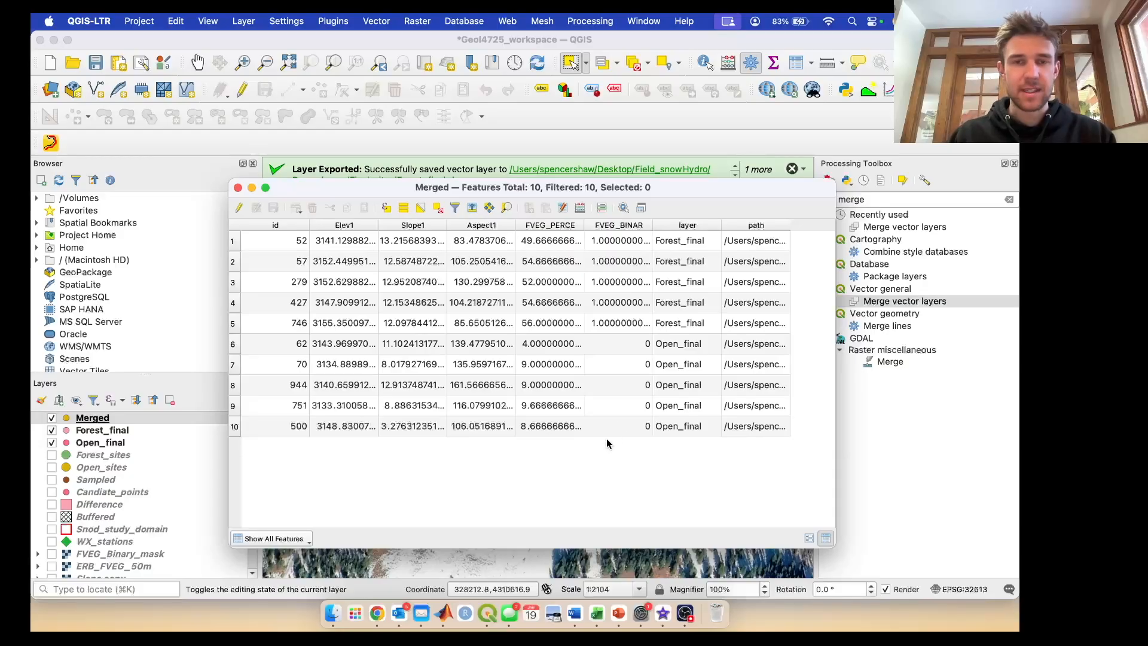
key("super+e")
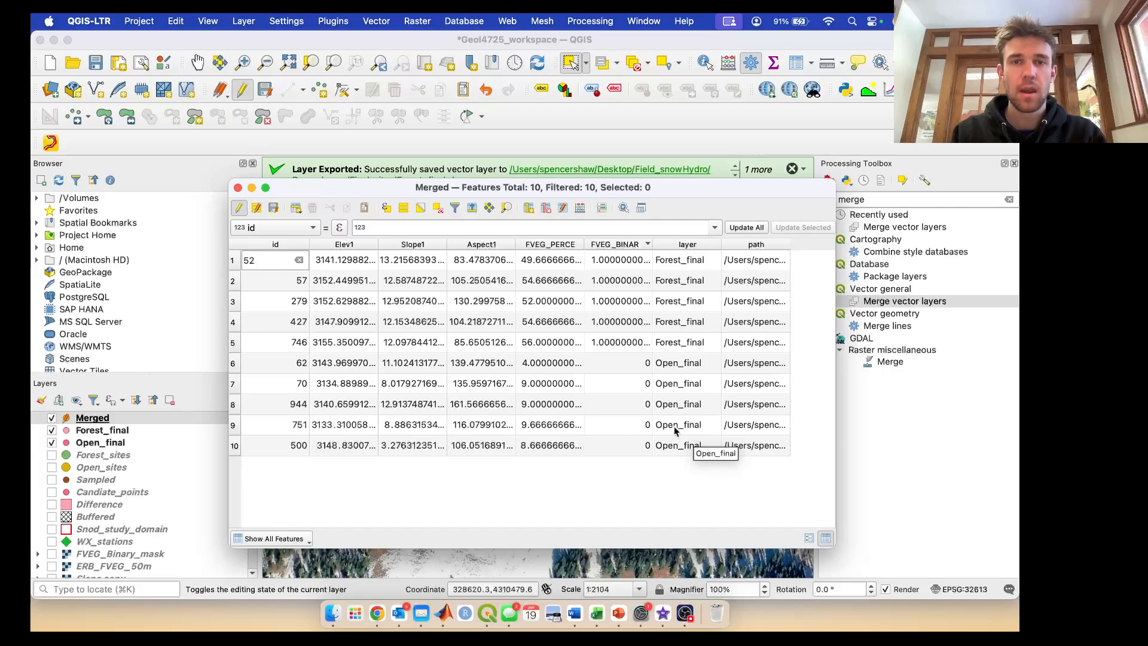
- Set up a new calculated field named lon in the Merged table as Decimal Number (real) with precision 6
left_click(580, 208)
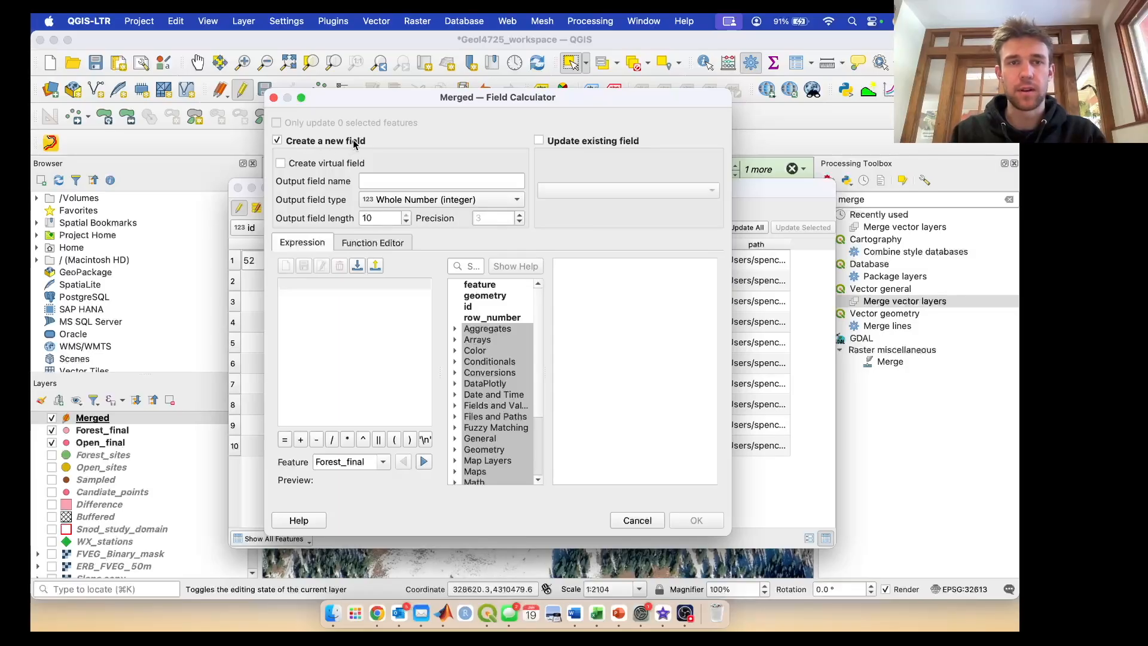
left_click(451, 183)
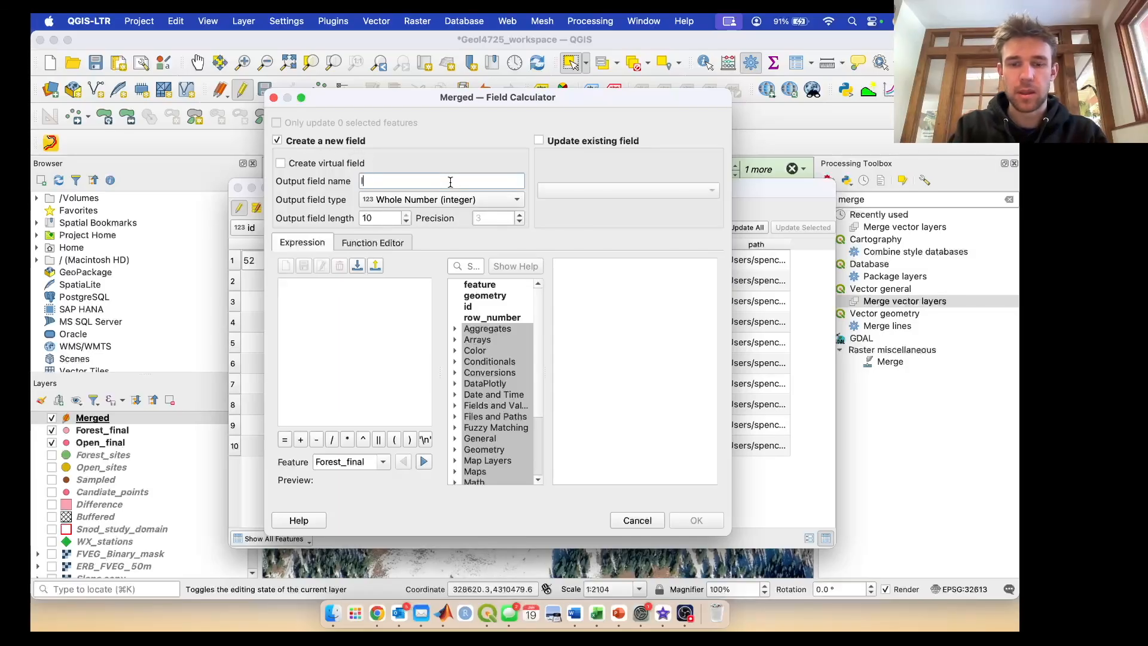
left_click(498, 200)
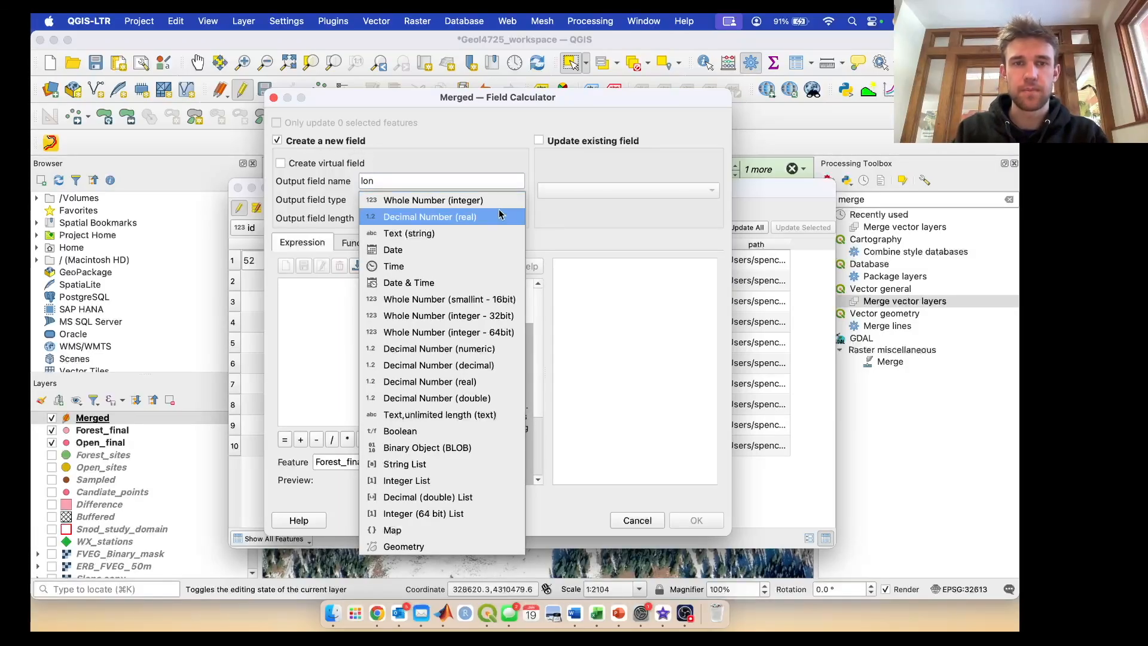
left_click(496, 216)
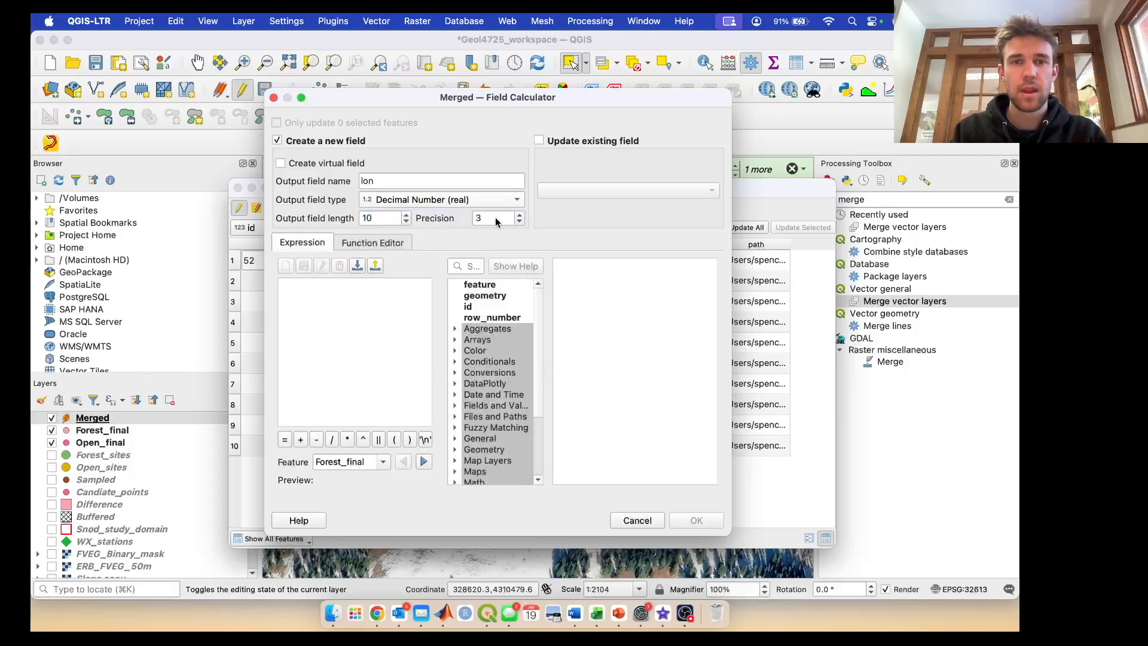
left_click(518, 218)
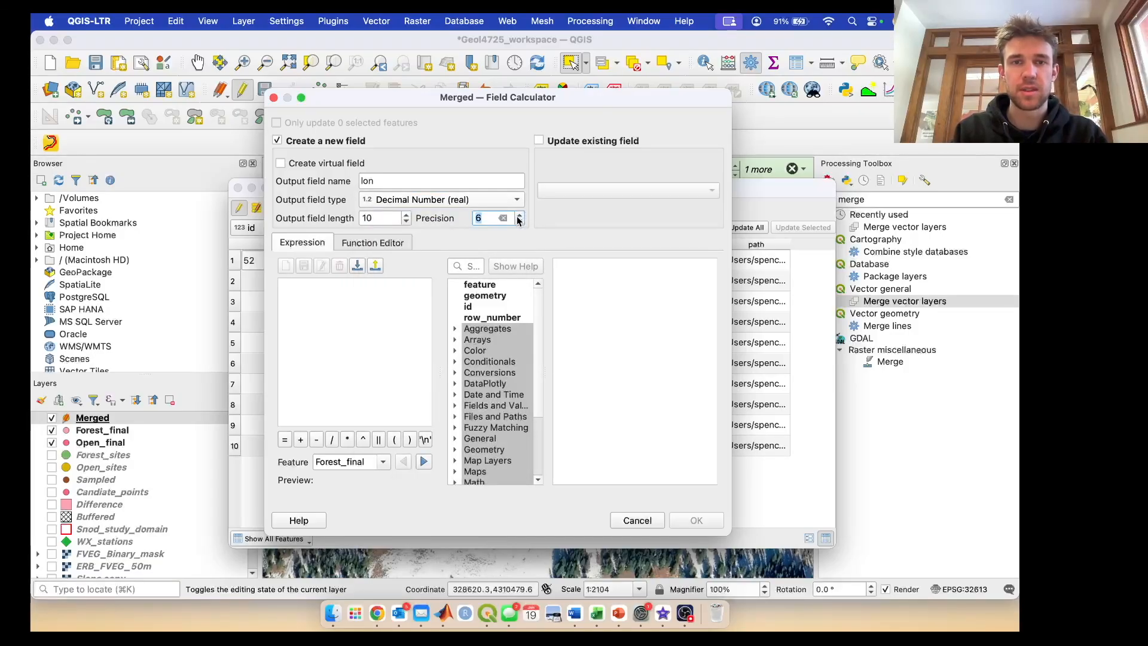
left_click(357, 317)
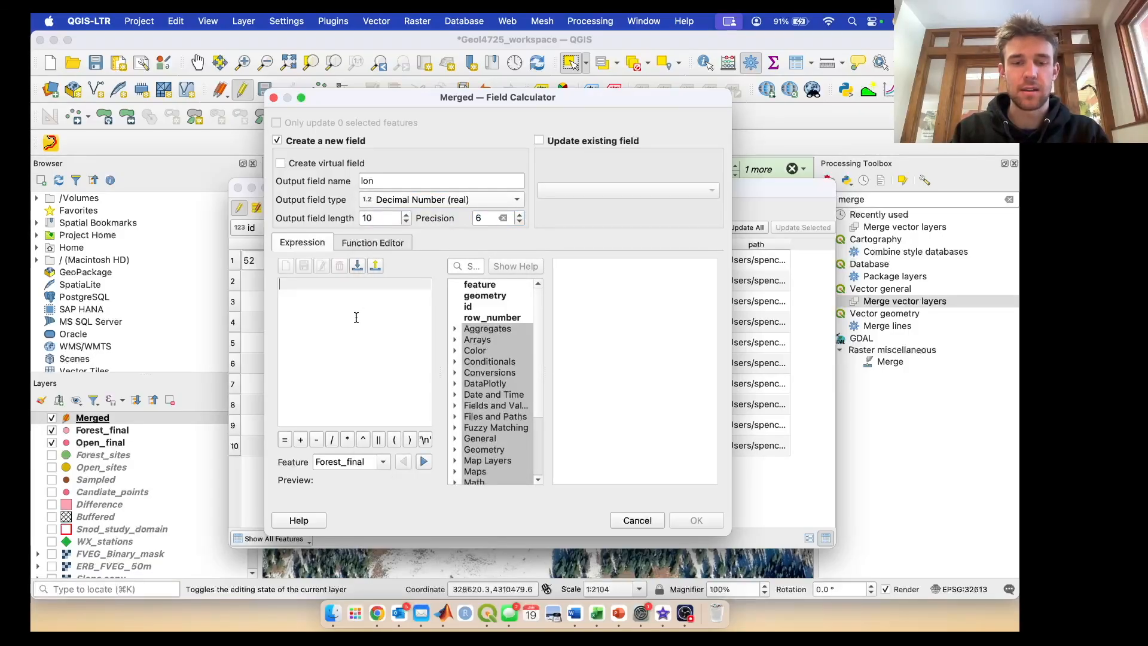
type("x(")
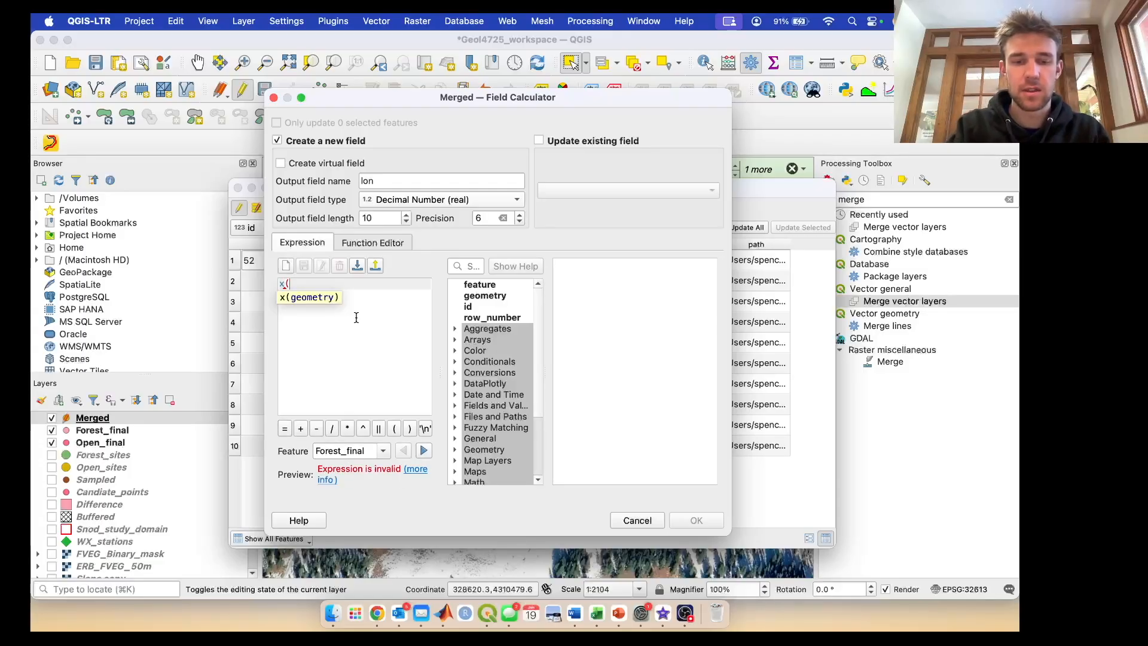
type("transform")
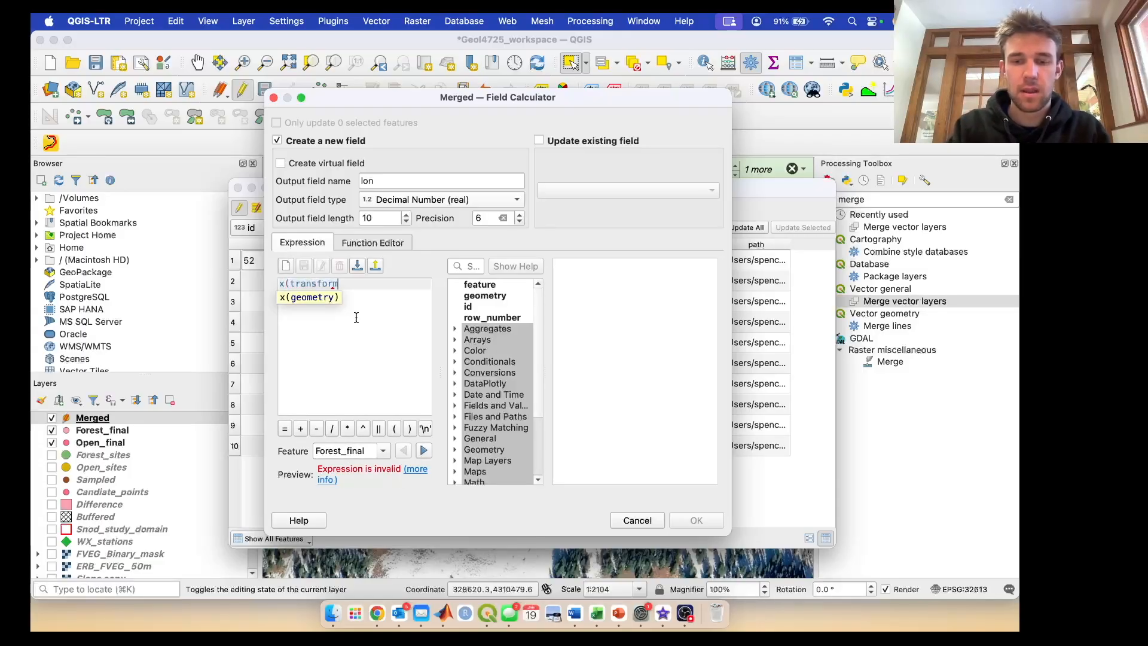
type("(")
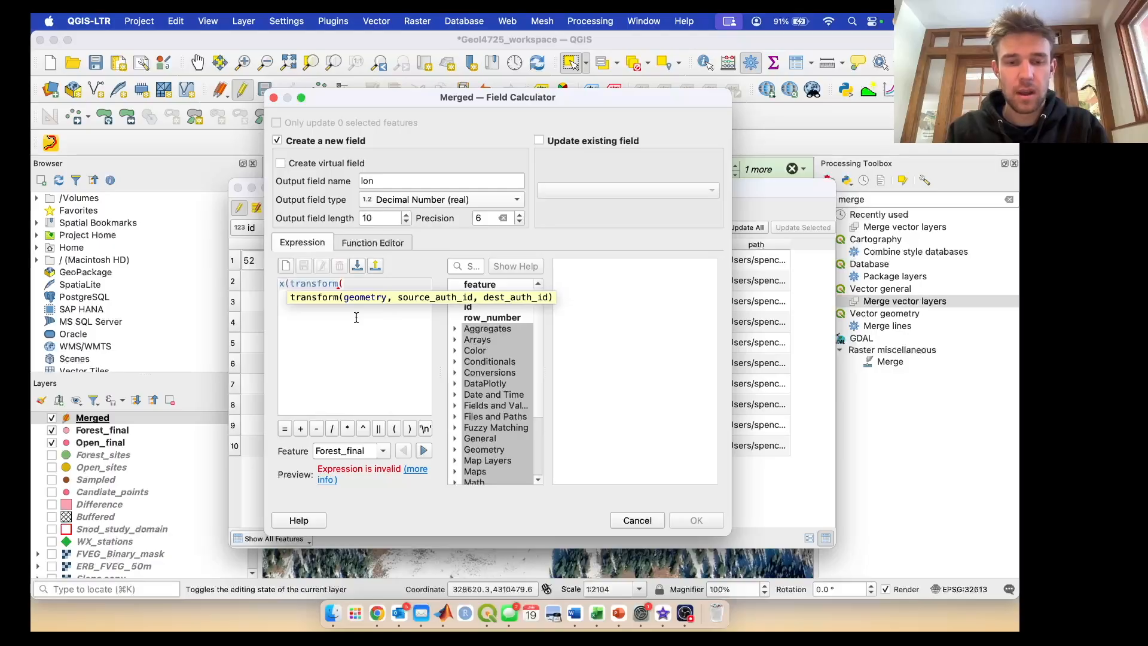
type("$geometry, layer_")
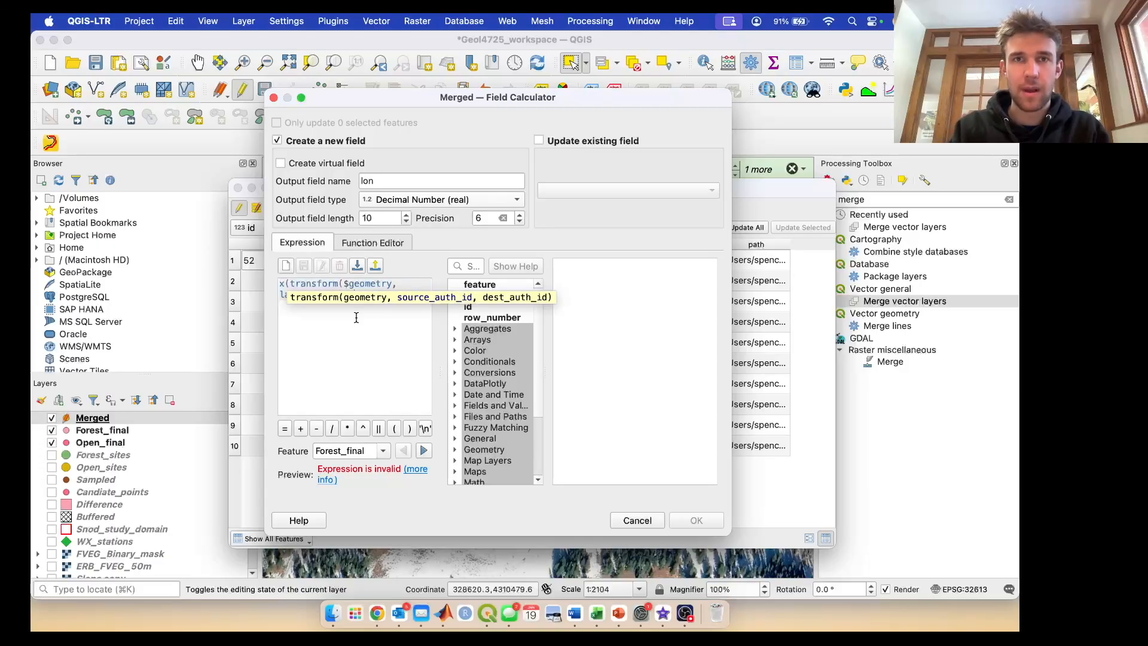
type("property(@layer")
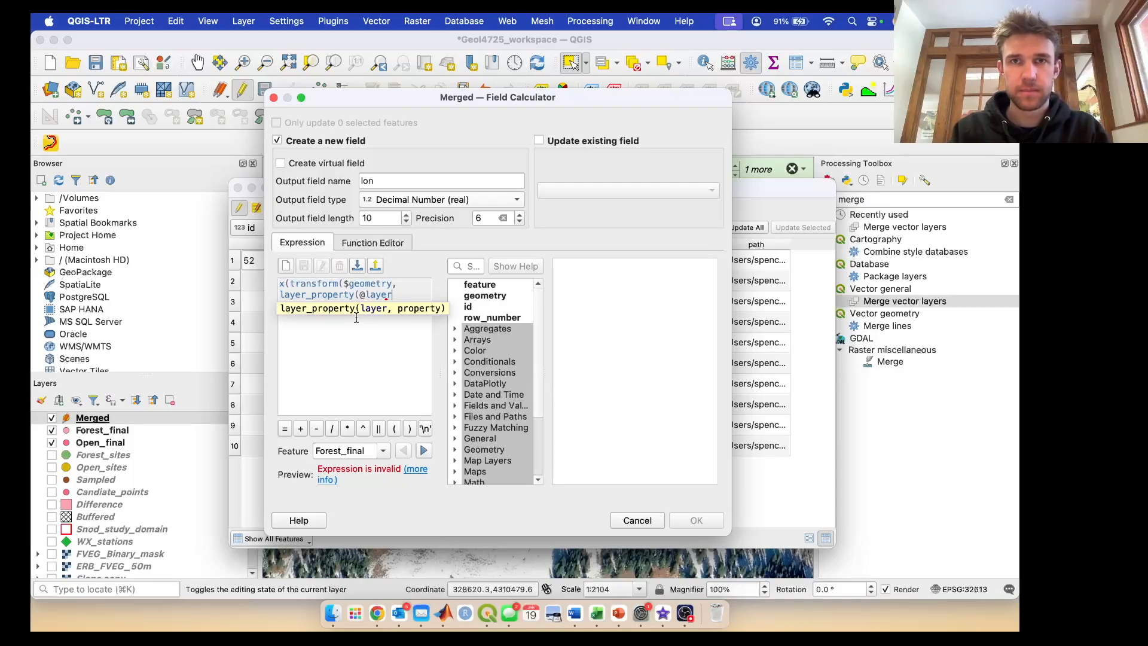
type(", l ")
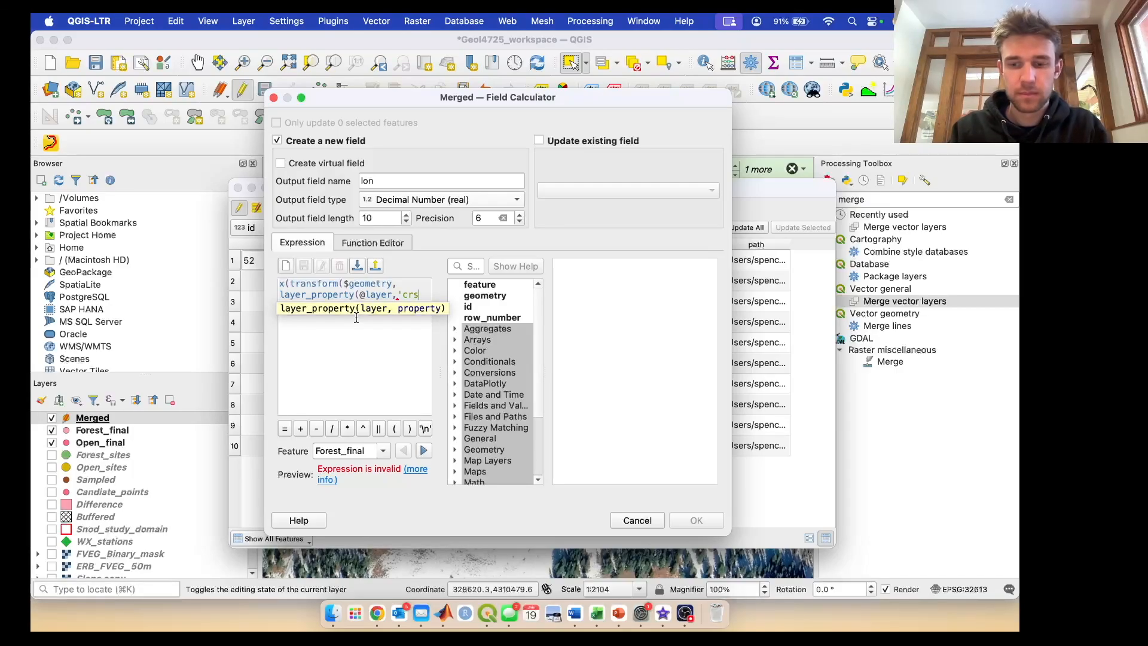
type("),'EPSG:4326")
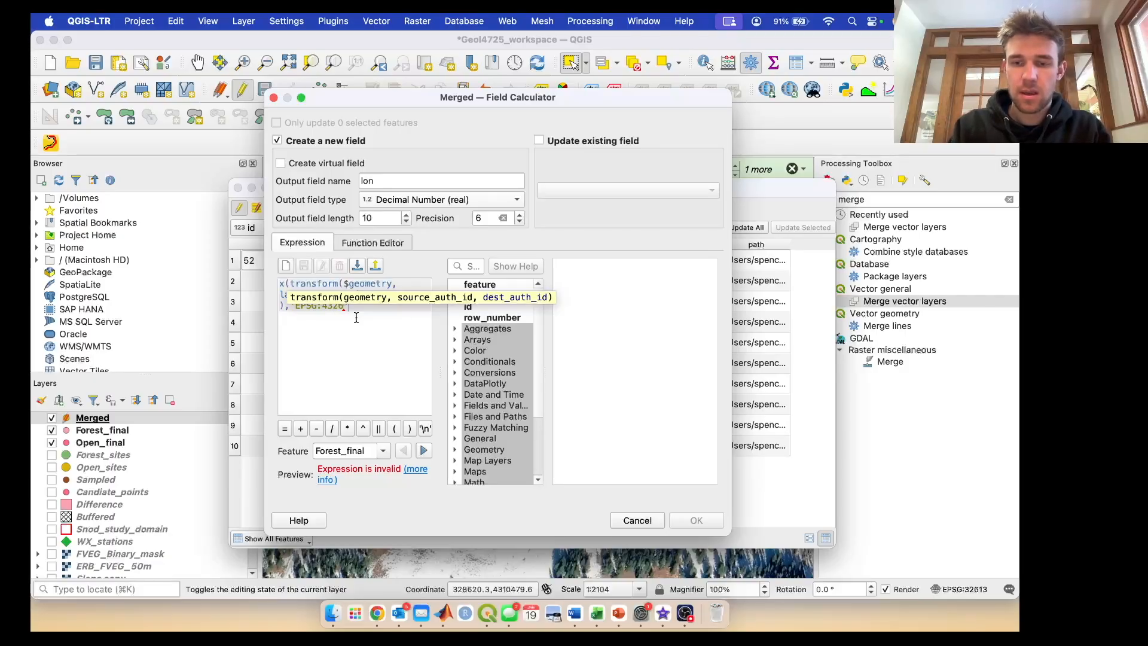
type("))")
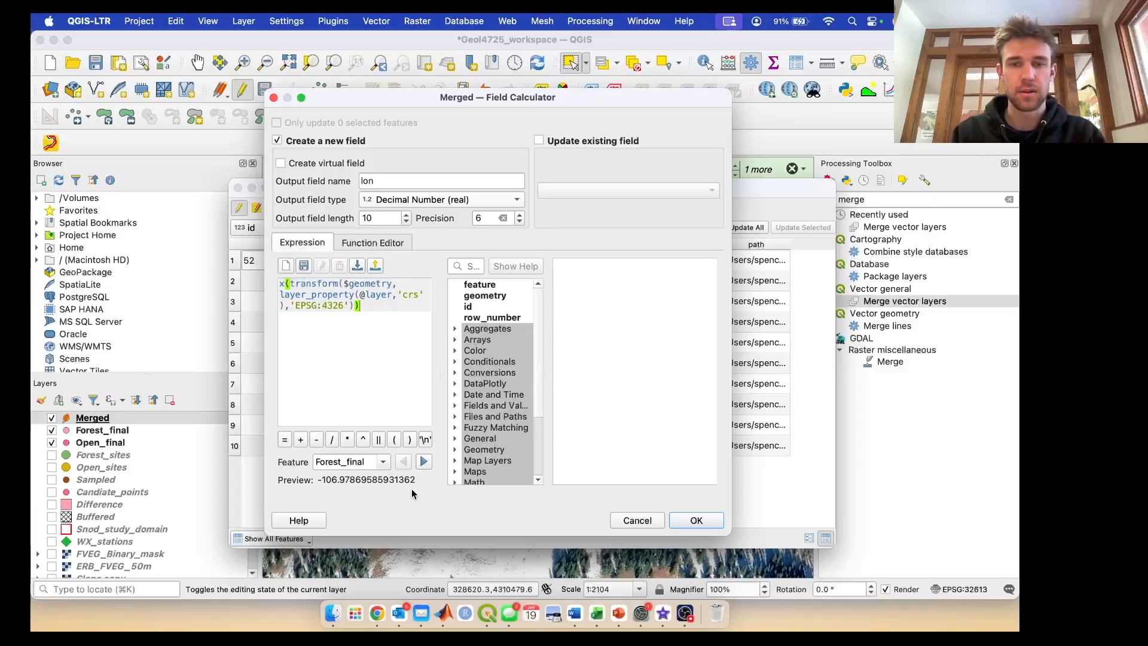
left_click(696, 520)
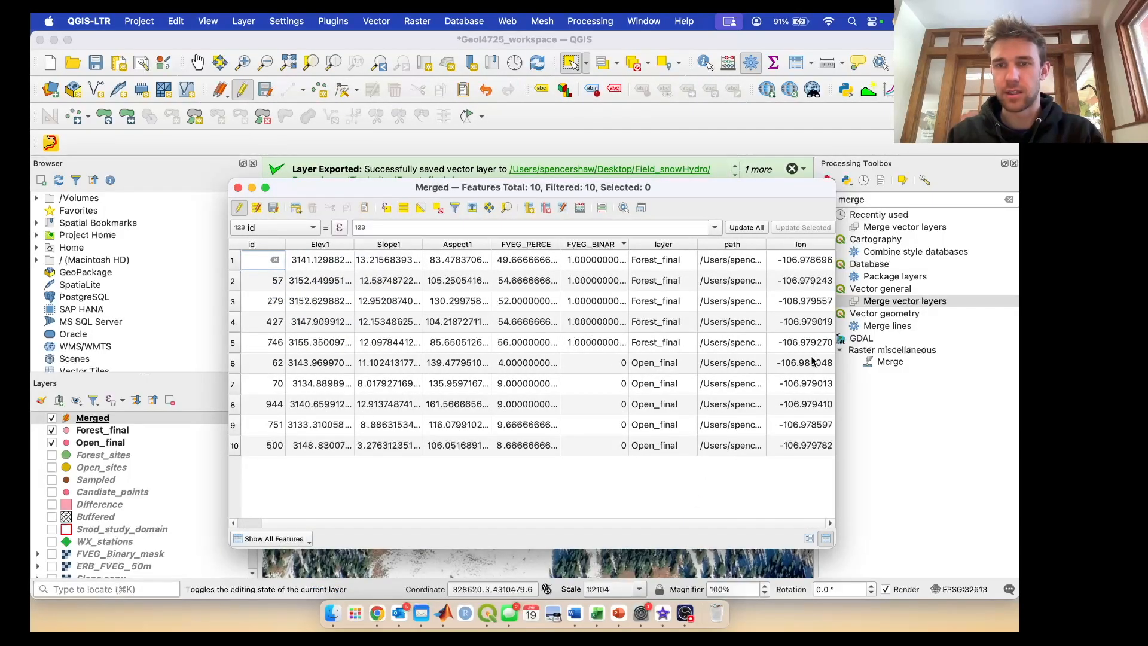
- Set up another calculated field named lat as Decimal Number (real) with precision 6
left_click(580, 208)
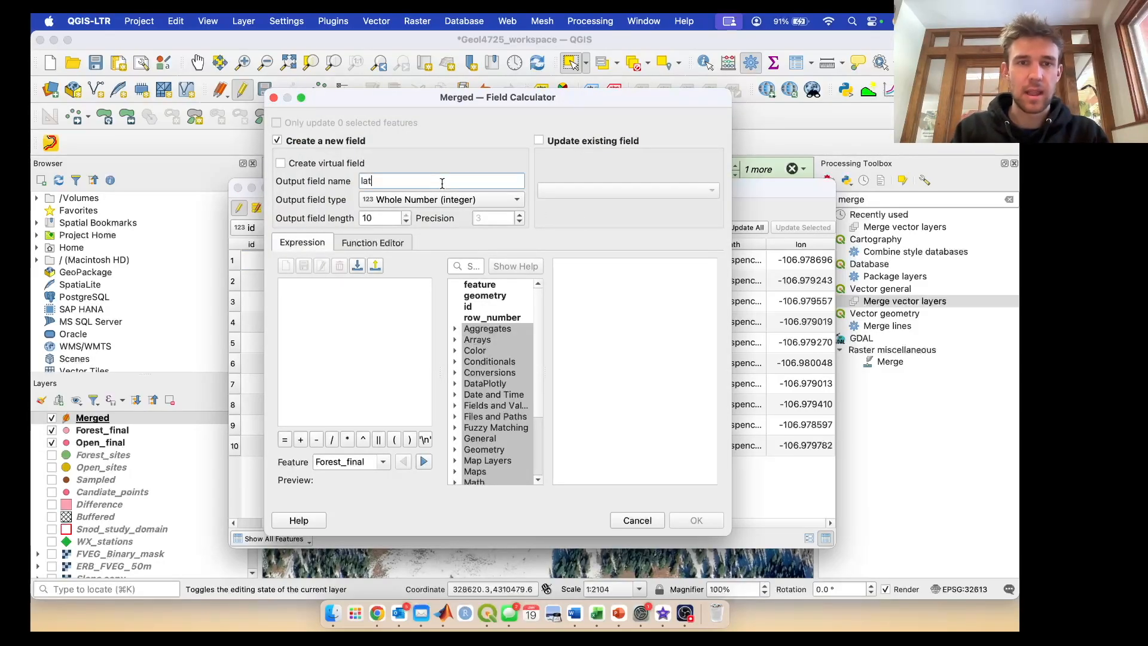
left_click(461, 199)
left_click(458, 217)
left_click(520, 214)
left_click(520, 214)
left_click(520, 214)
left_click(356, 284)
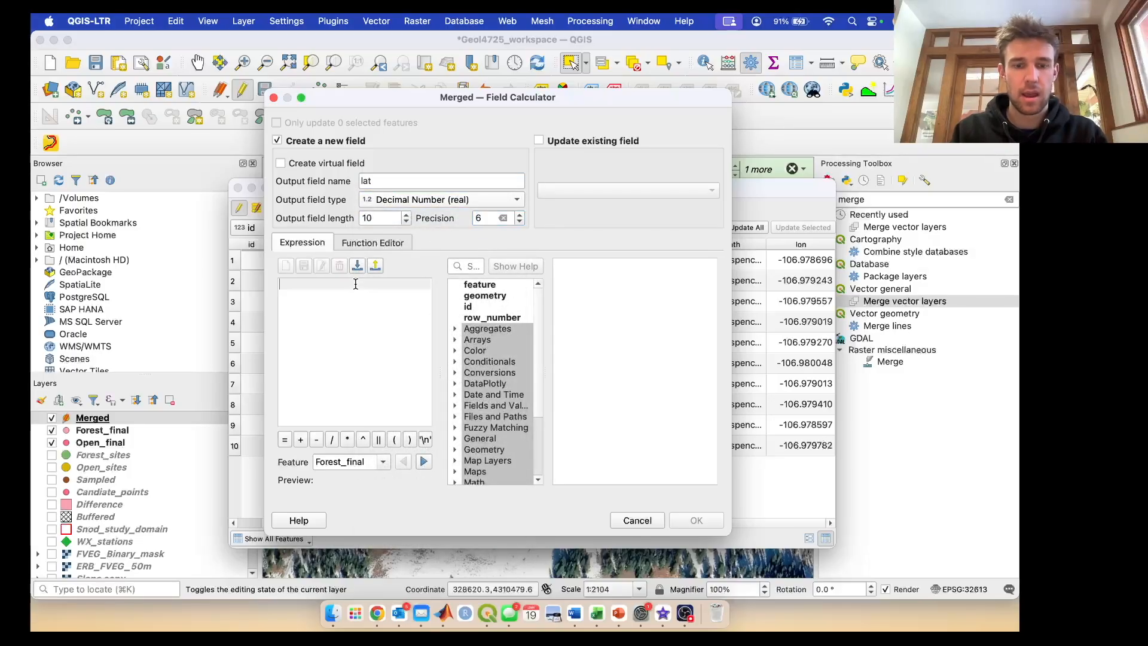
type("x(transform($geometry, layer_property (@layer, 'crs'),'EPSG:4326'))")
left_click(283, 284)
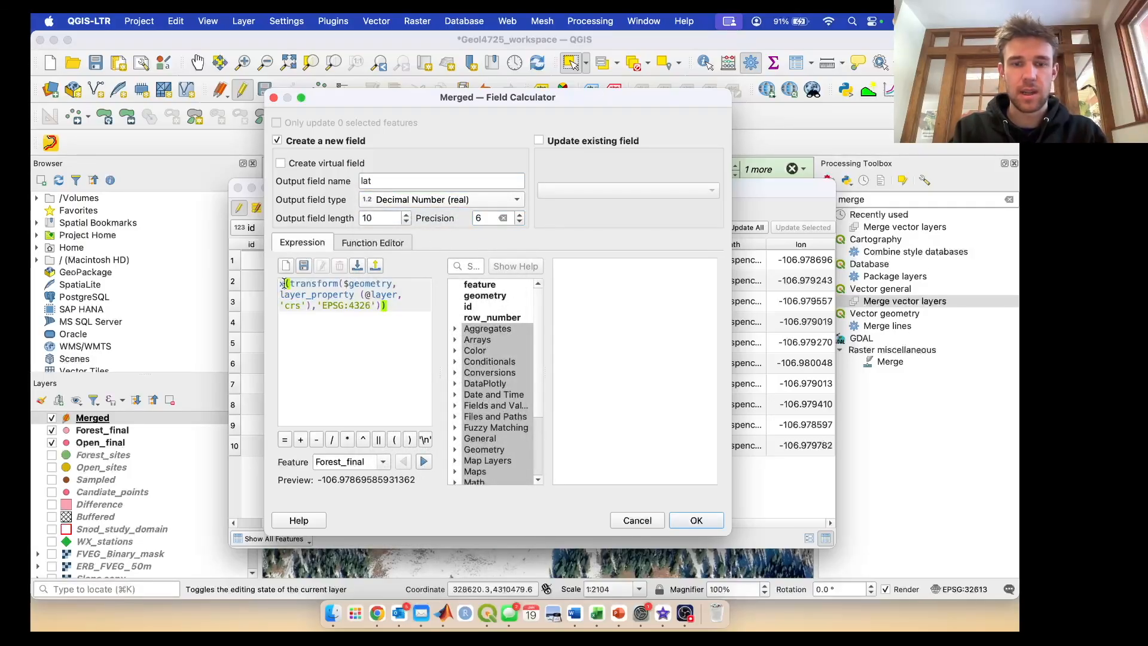
key("BackSpace")
type("y")
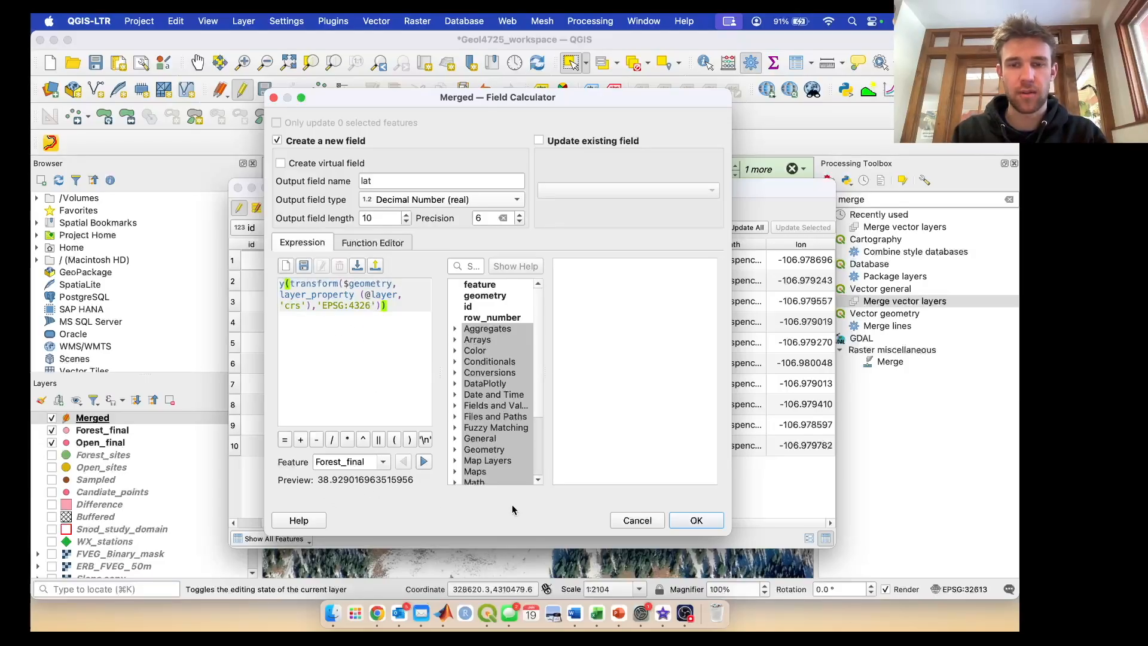
left_click(699, 524)
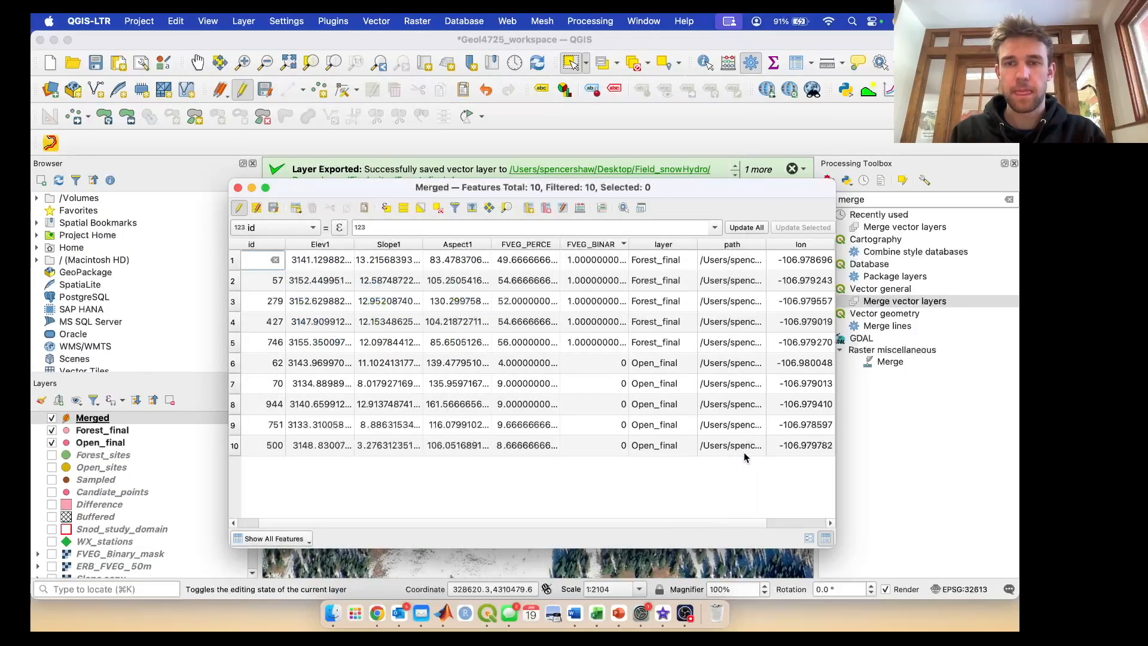
scroll(739, 463, "right", 3)
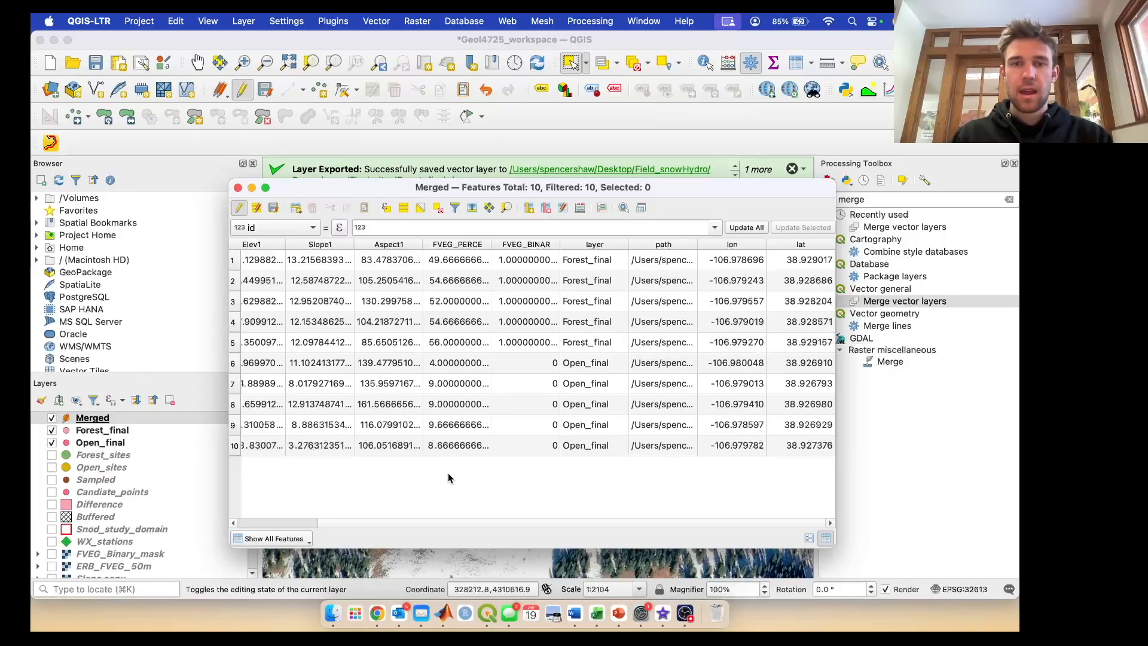
- Add a Text (string) field named Sites to the Merged attribute table
scroll(449, 478, "left", 3)
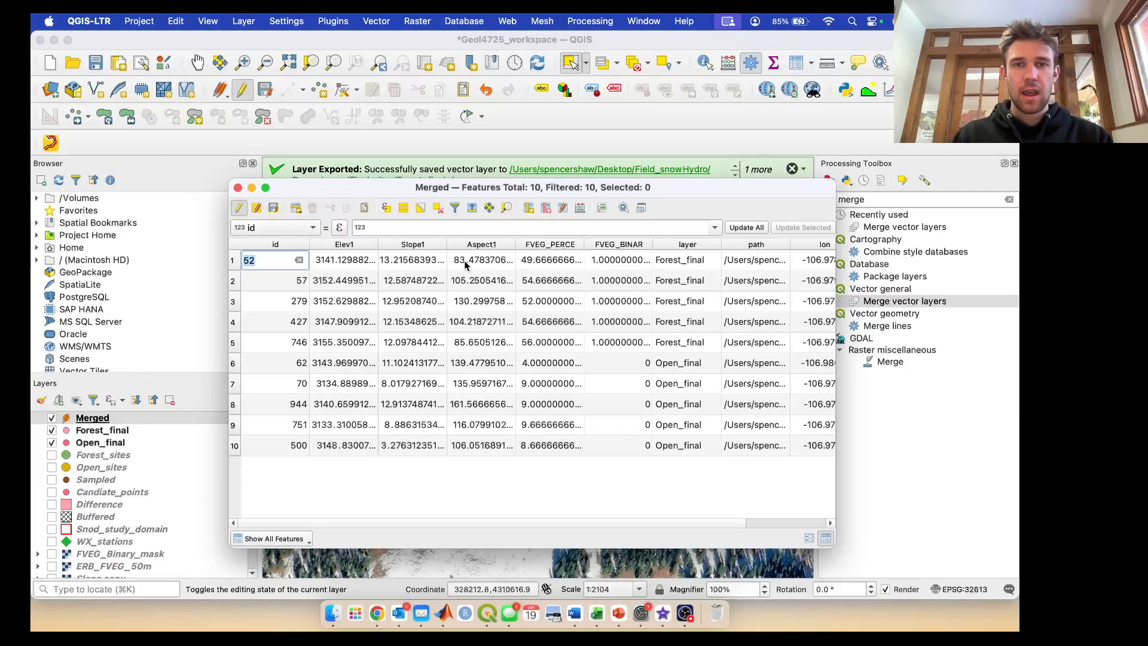
left_click(530, 210)
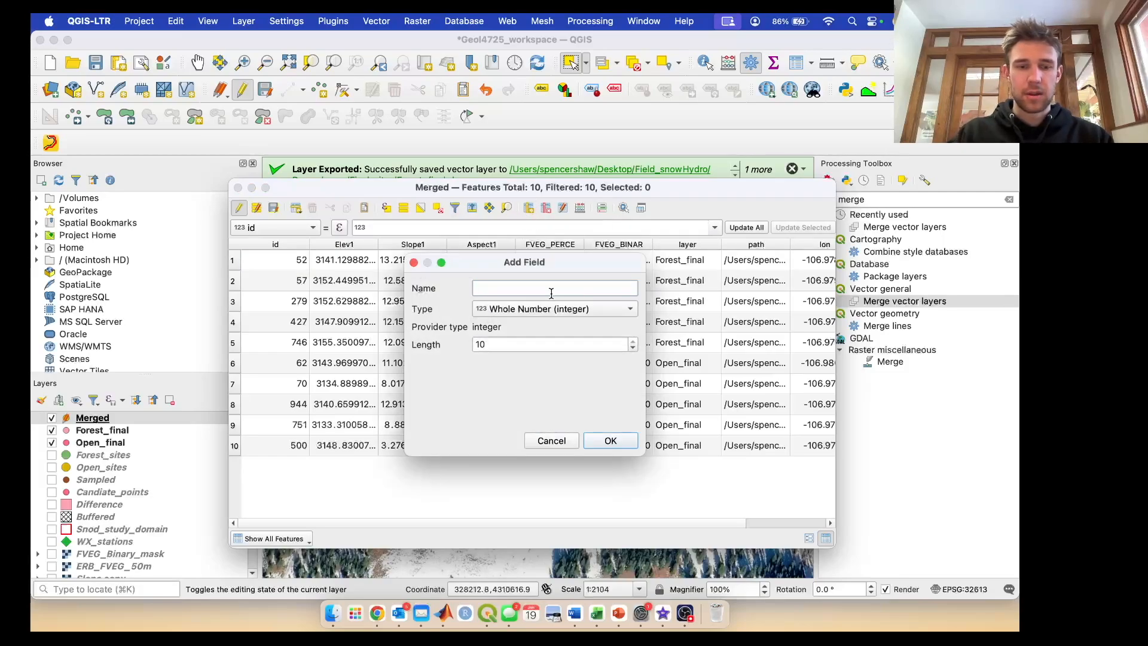
type("Sites")
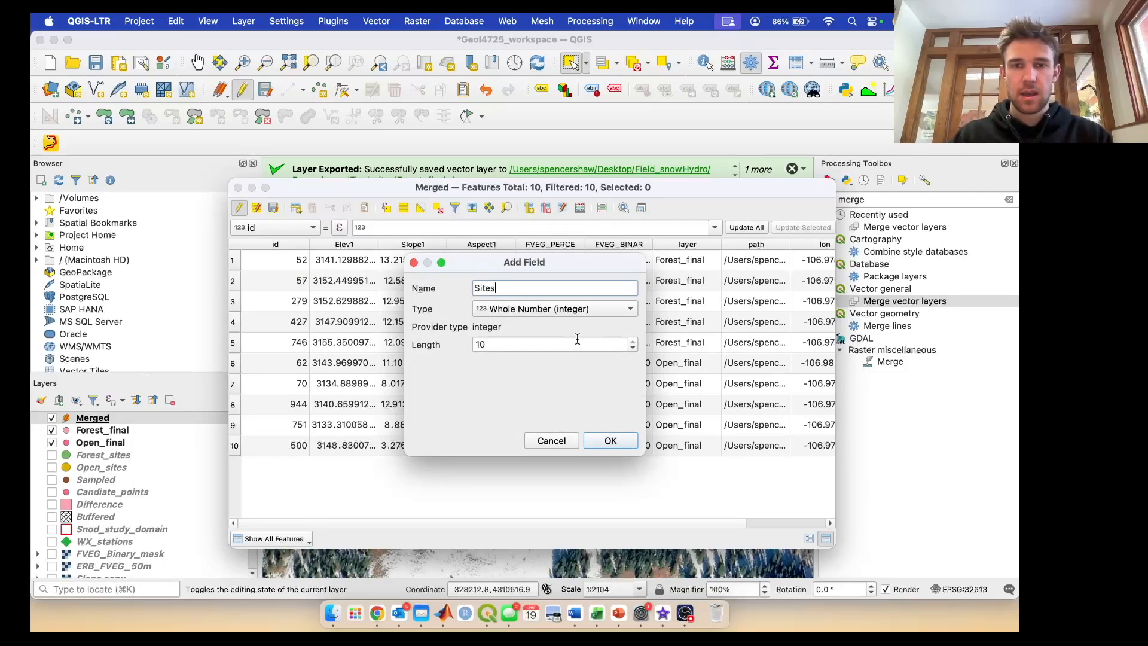
left_click(607, 312)
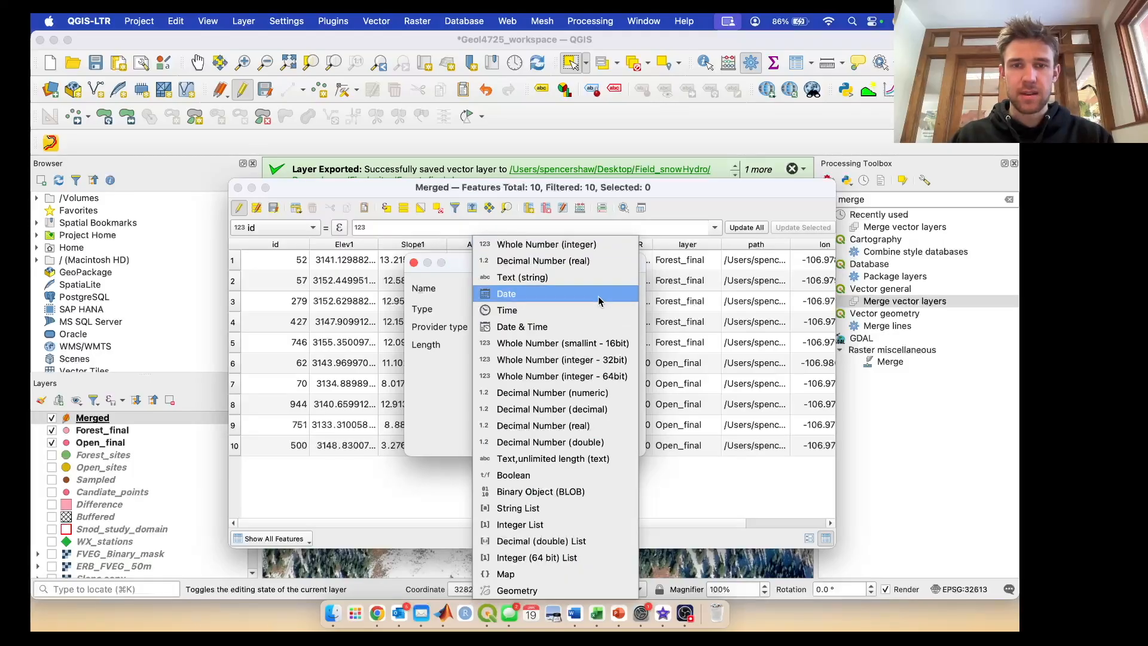
left_click(592, 277)
left_click(618, 441)
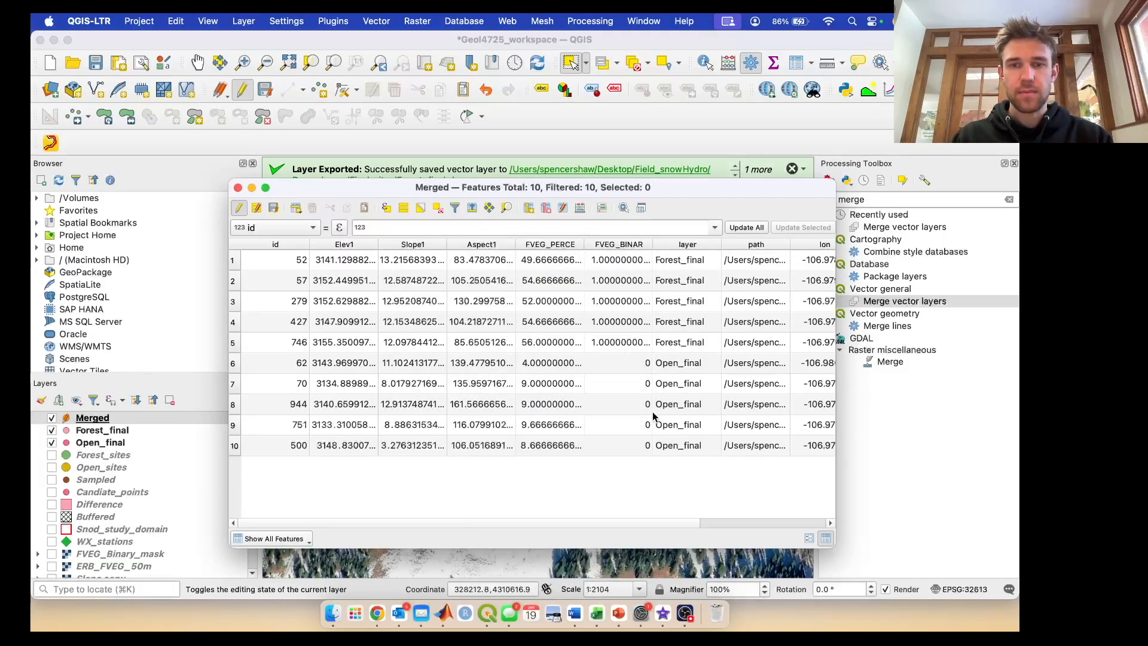
- Fill the Sites field of the five Forest_final rows with Forest_001 through Forest_005 in order
double_click(800, 259)
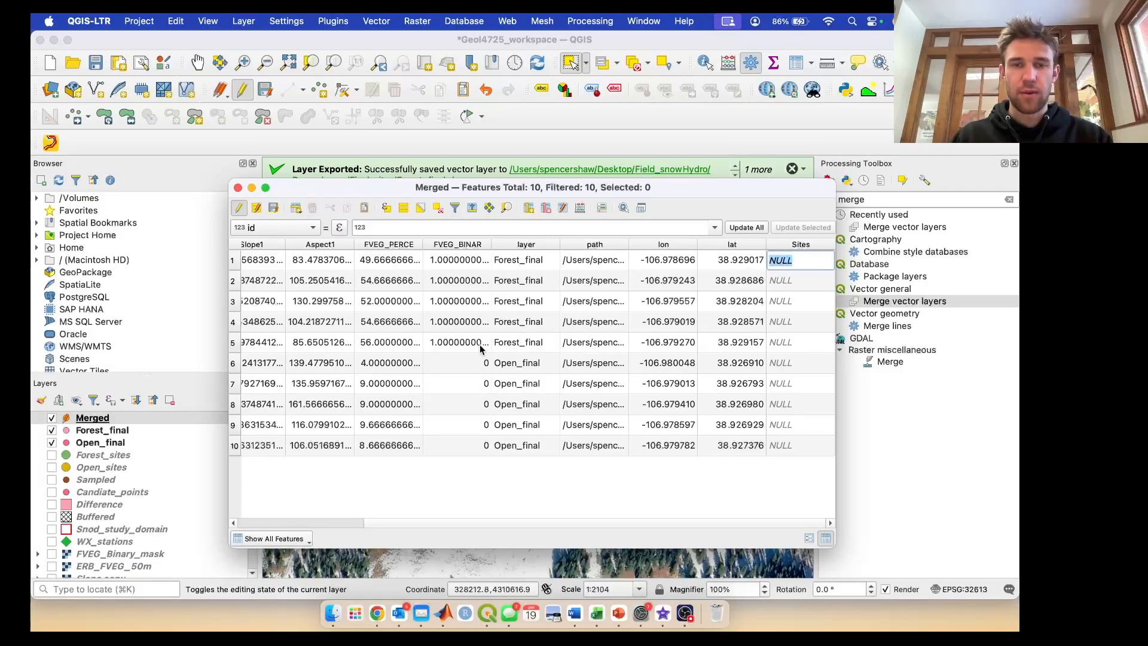
type("For")
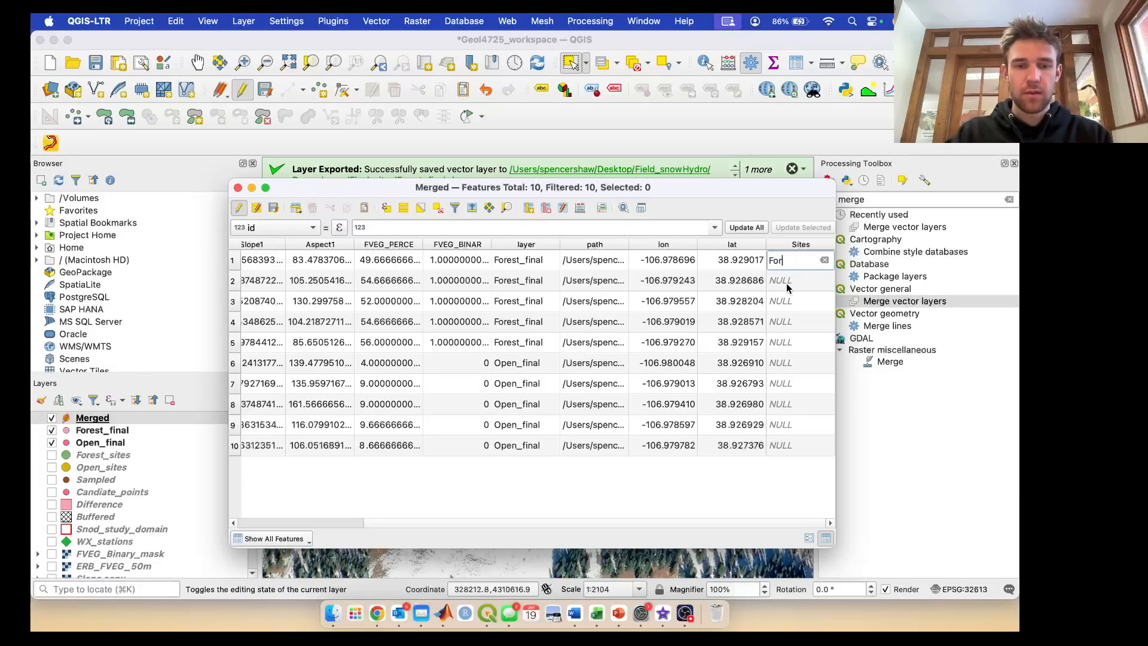
type("est_001")
left_click(802, 280)
type("Forest_002")
left_click(803, 302)
type("Forest_003")
left_click(797, 322)
type("For")
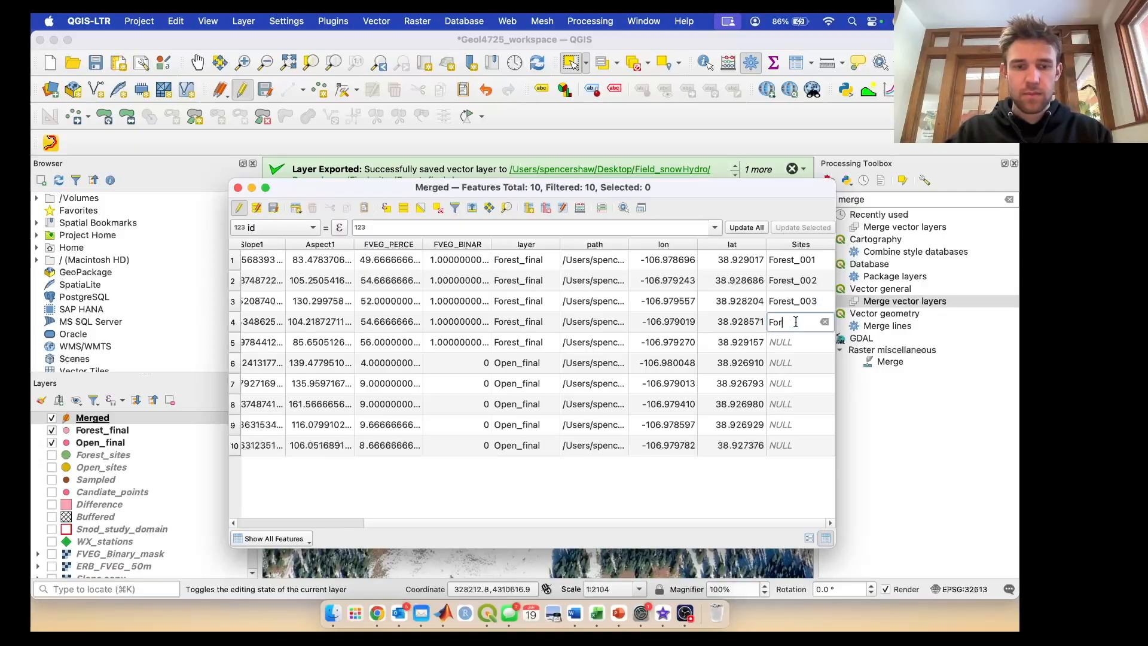
type("est_004")
left_click(801, 342)
type("Fo")
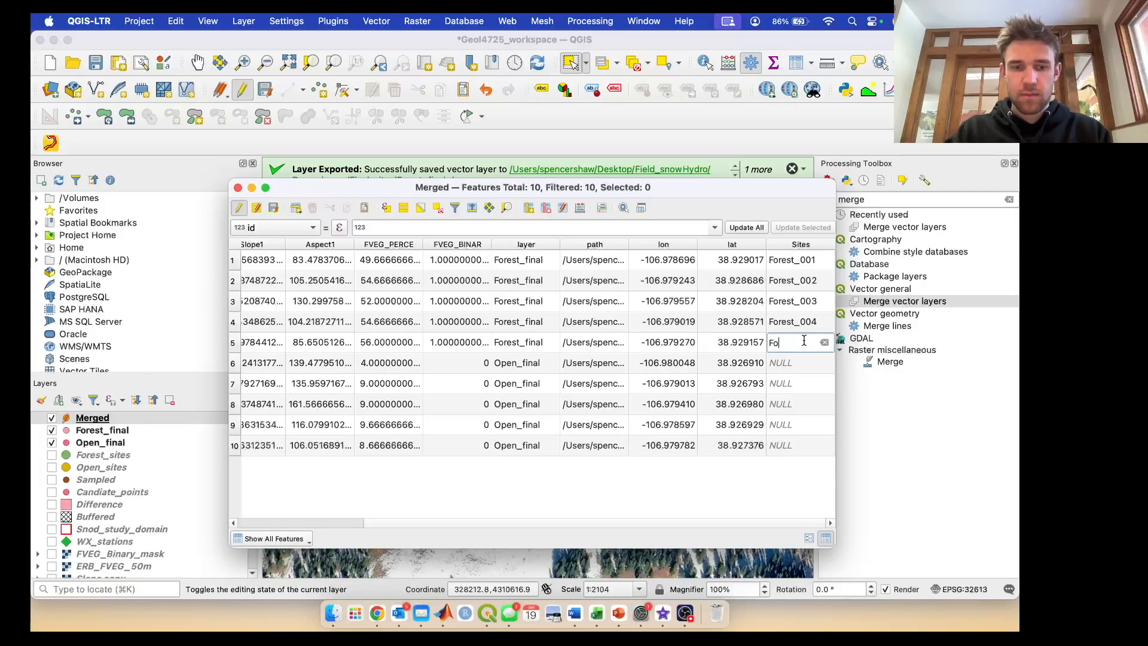
type("rest_005")
- Fill the Sites field of the five Open_final rows with Open_001 through Open_005 in order
left_click(810, 359)
type("Open_001")
left_click(800, 382)
type("Open_002")
left_click(800, 405)
type("Open_003")
left_click(799, 427)
type("Open_004")
left_click(795, 446)
type("Open_005")
left_click(799, 479)
- Save the edits to the Merged layer and turn off editing
scroll(573, 430, "left", 6)
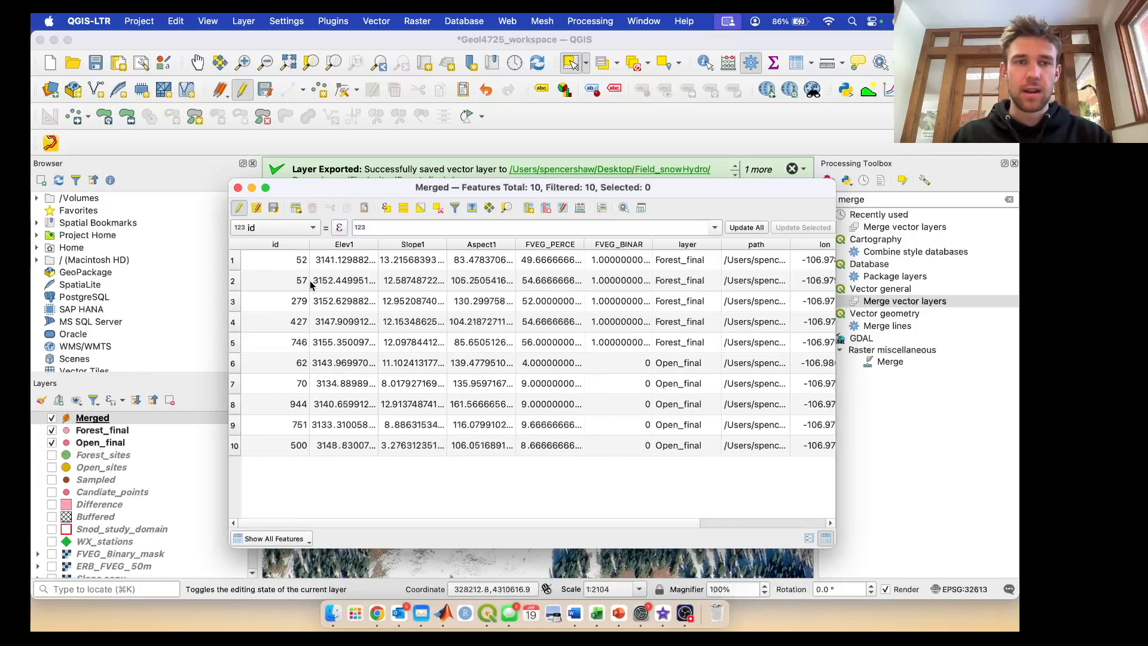
left_click(273, 209)
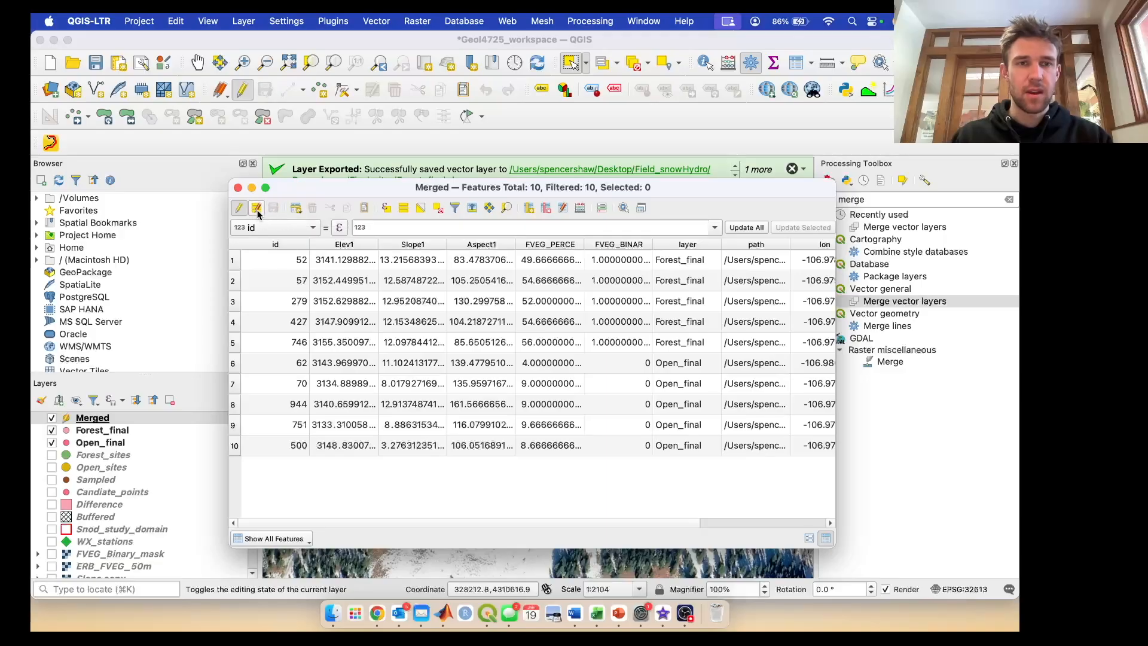
left_click(239, 209)
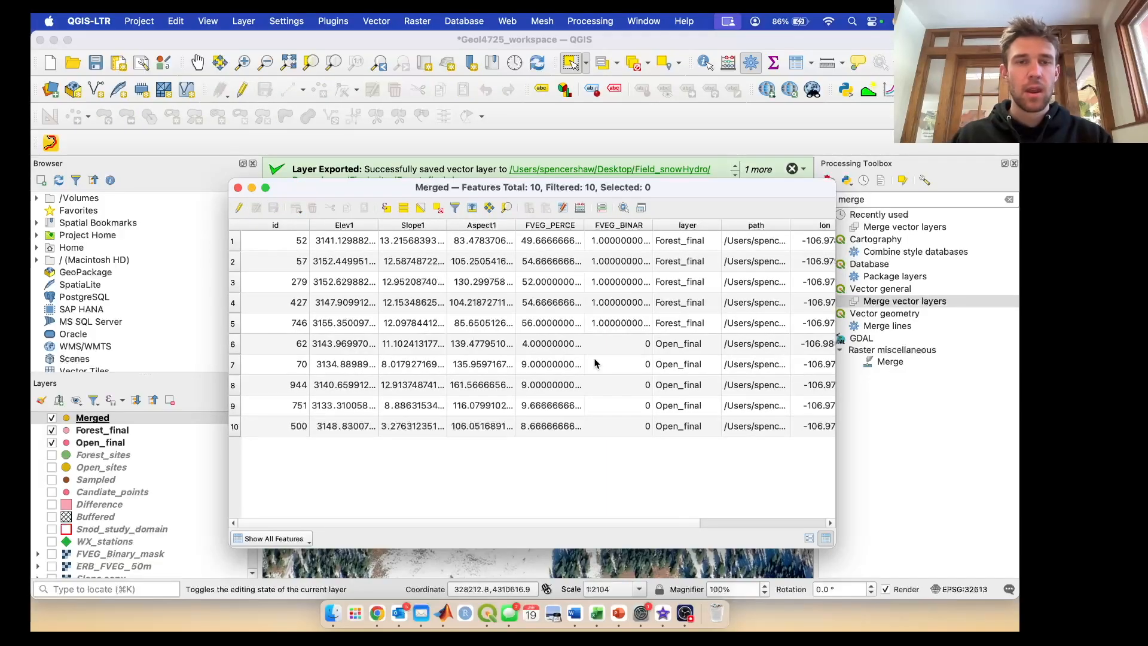
scroll(595, 363, "right", 2)
scroll(595, 363, "right", 1)
scroll(595, 364, "left", 3)
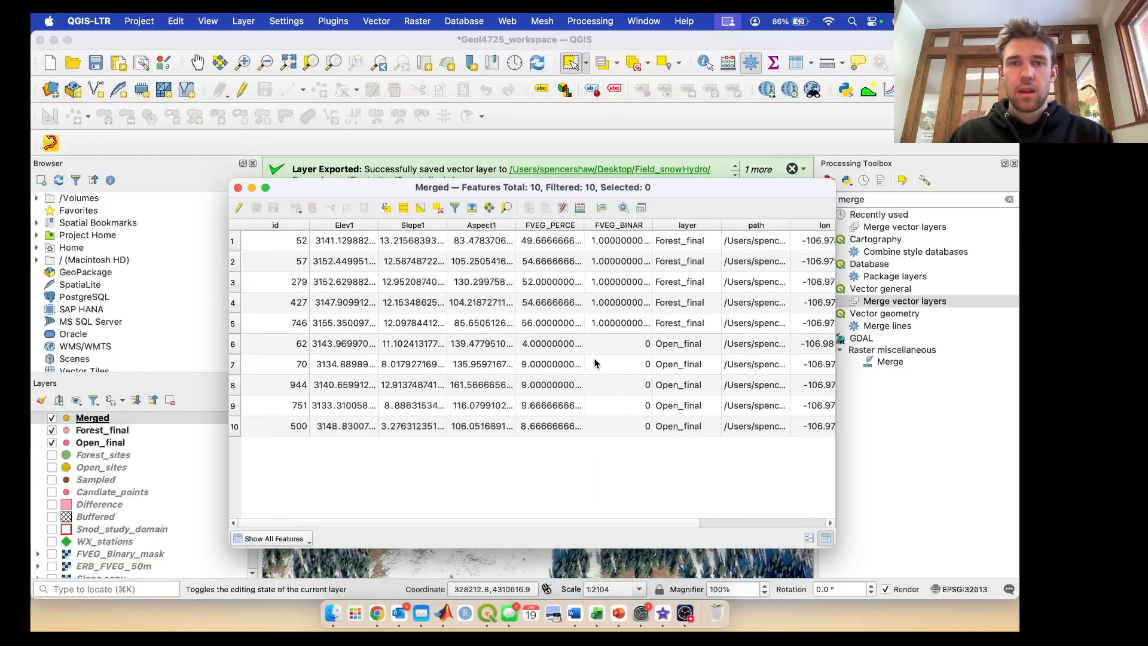
scroll(615, 380, "right", 3)
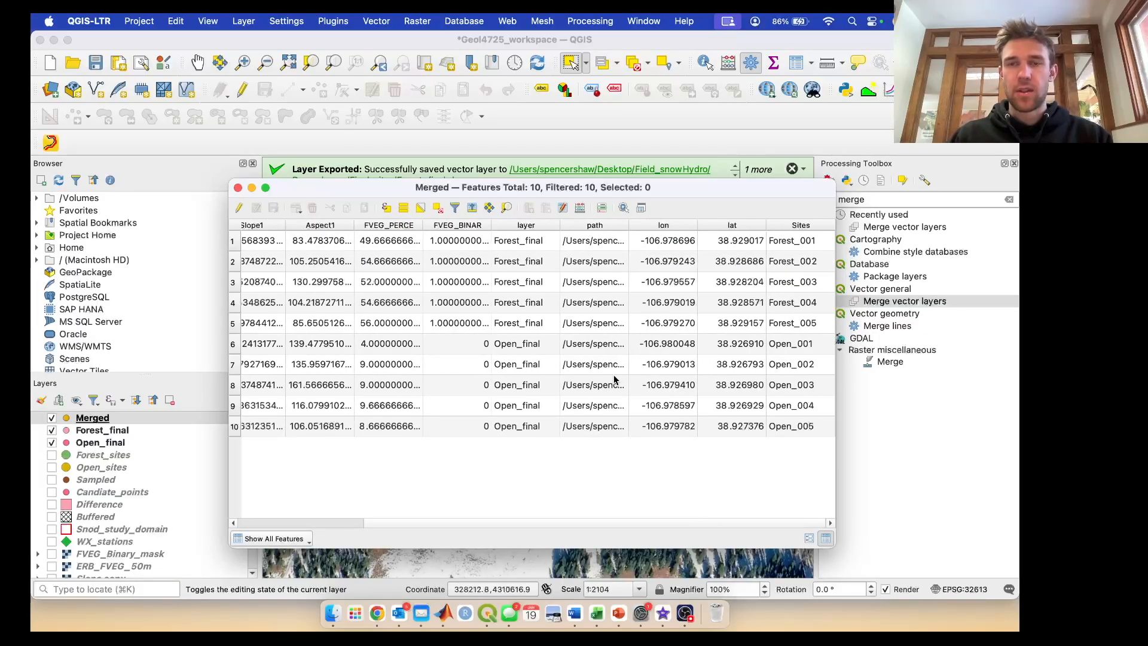
scroll(615, 381, "left", 3)
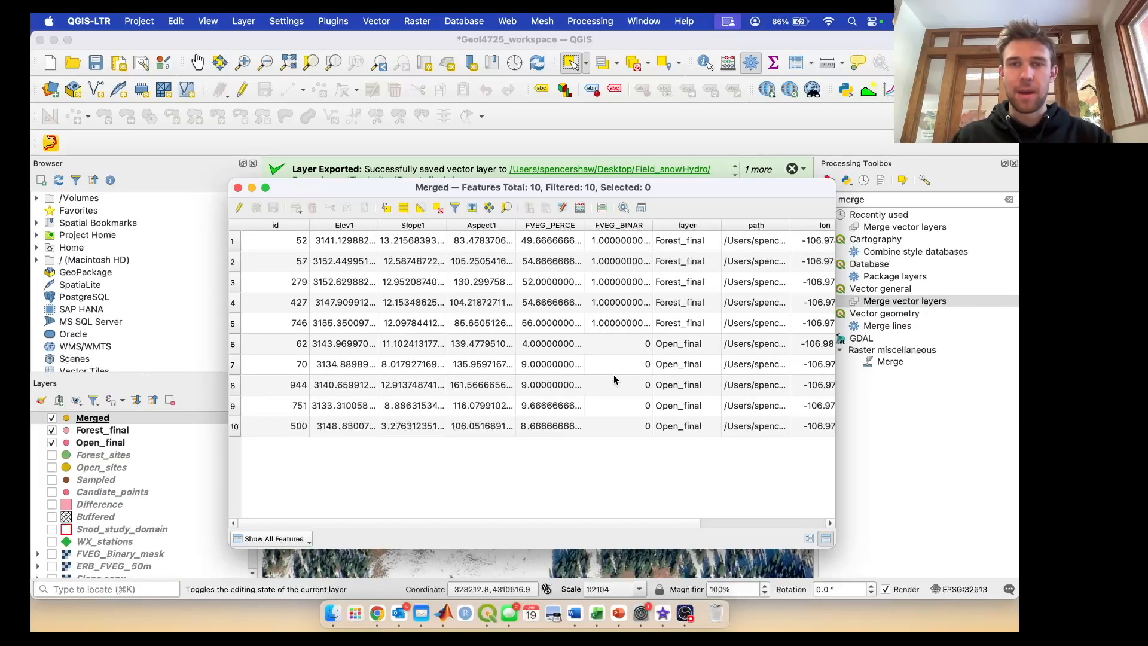
key("Right")
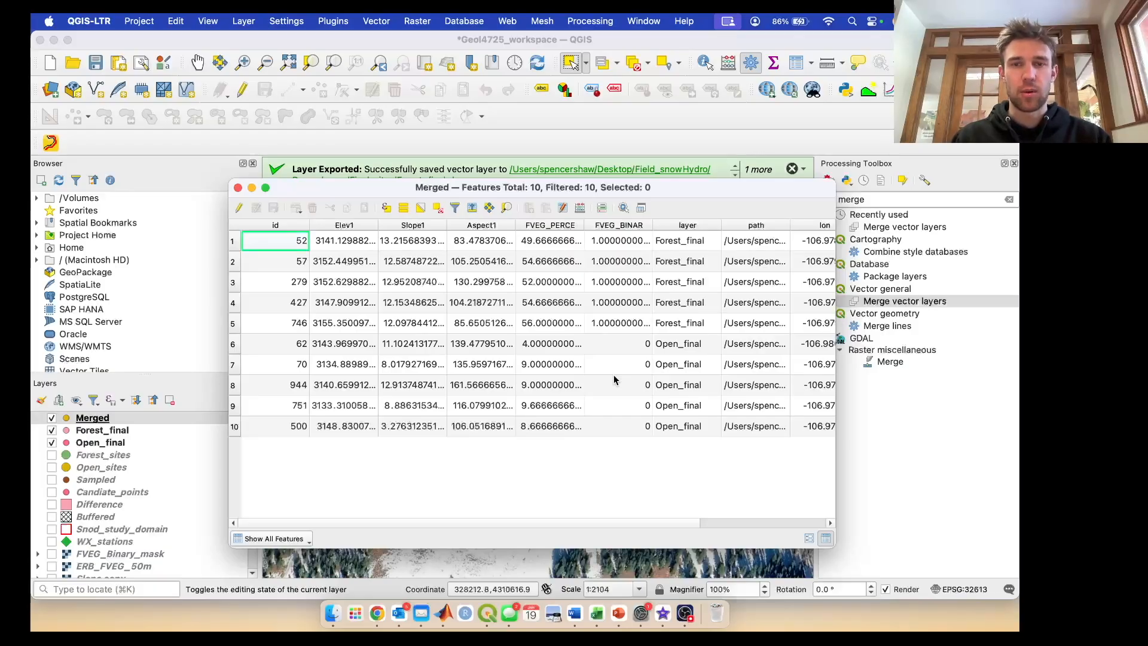